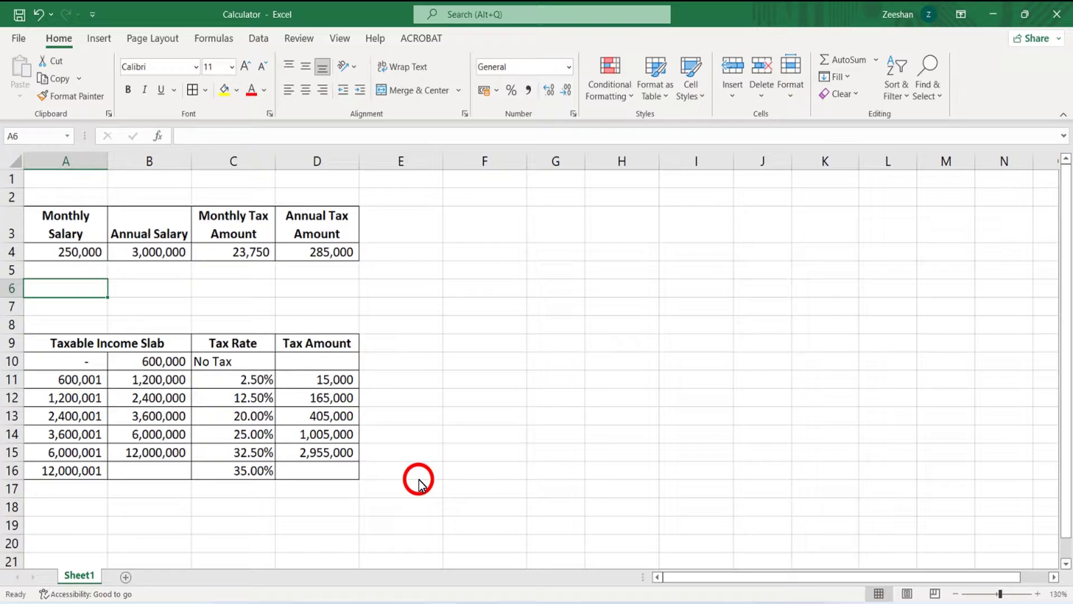
- Set the Monthly Salary in cell A4 to 125,000
{"action": "key", "text": "Up"}
{"action": "key", "text": "Up"}
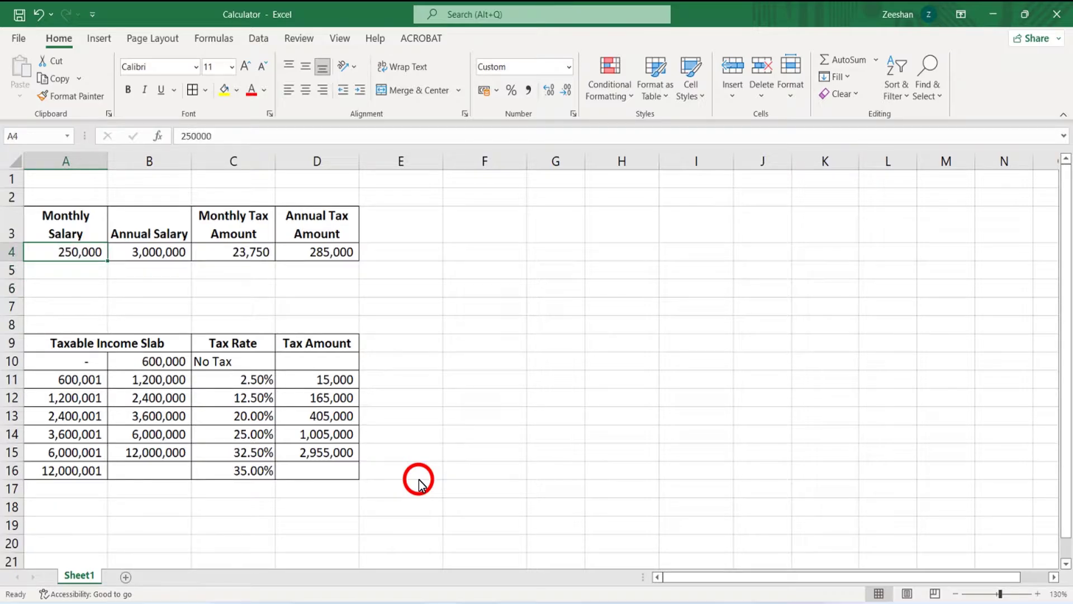
{"action": "key", "text": "Down"}
{"action": "key", "text": "Up"}
{"action": "type", "text": "125000"}
{"action": "key", "text": "Return"}
{"action": "key", "text": "Down"}
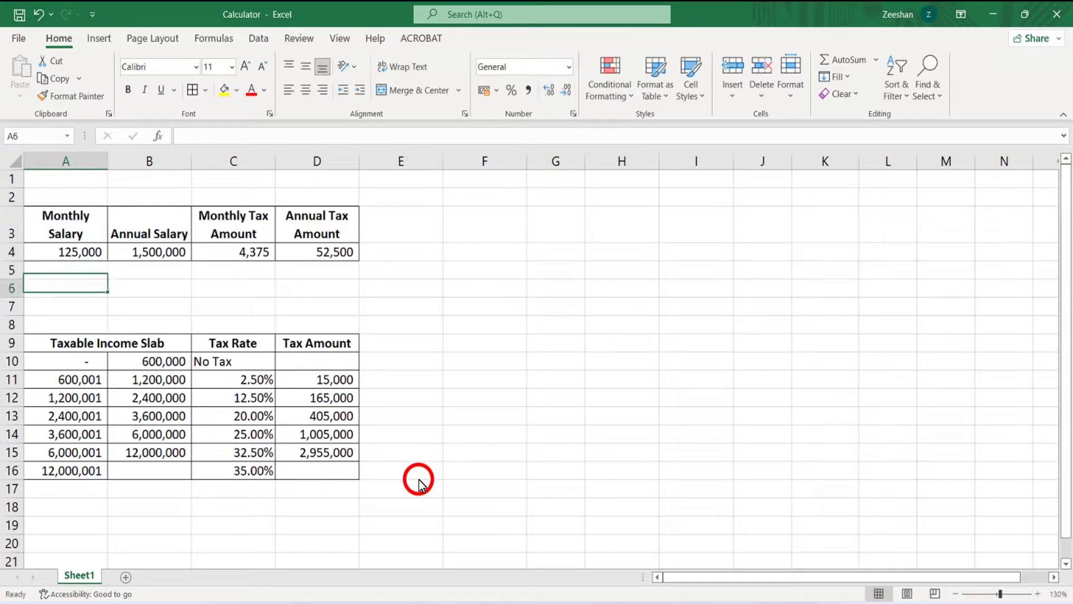
- Enter the formula +B4-B11 in B7 to get the annual salary exceeding the 1,200,000 slab limit
{"action": "key", "text": "Up"}
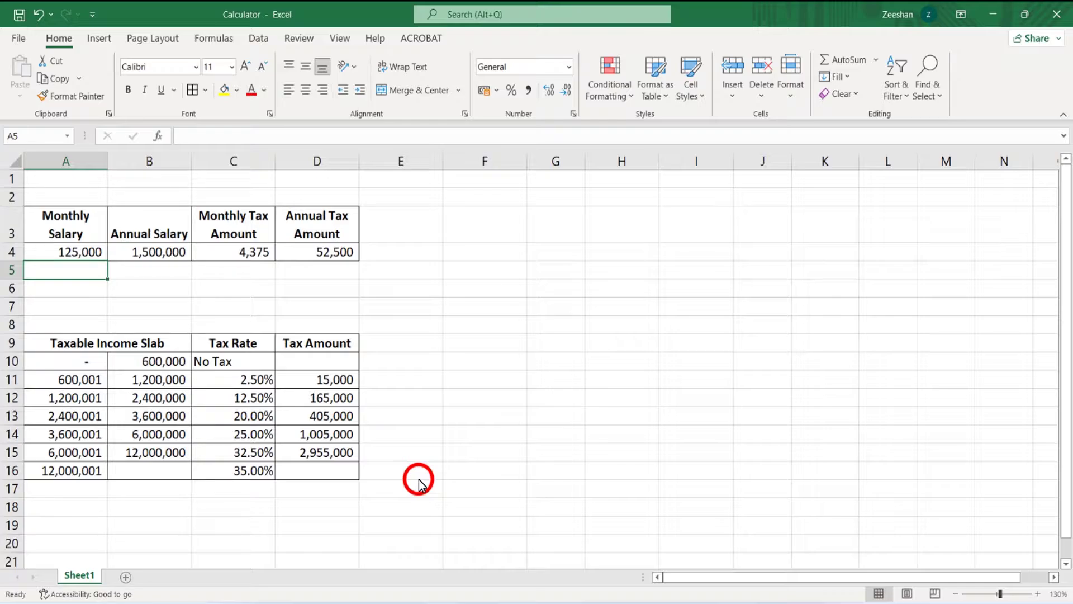
{"action": "key", "text": "Down"}
{"action": "key", "text": "Down"}
{"action": "key", "text": "Right"}
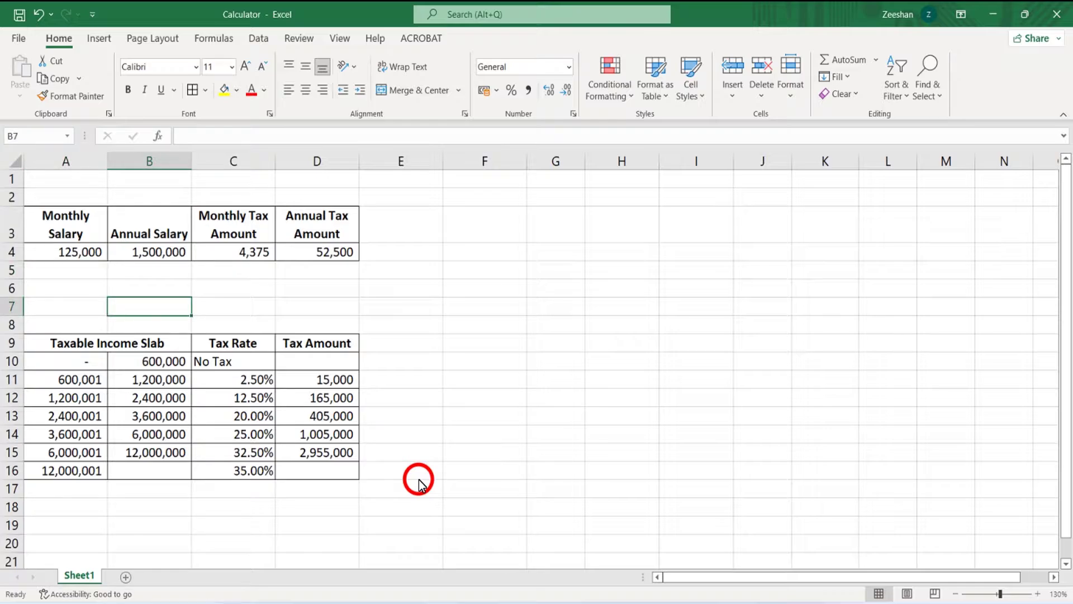
{"action": "type", "text": "+"}
{"action": "key", "text": "Up"}
{"action": "key", "text": "Up"}
{"action": "key", "text": "Up"}
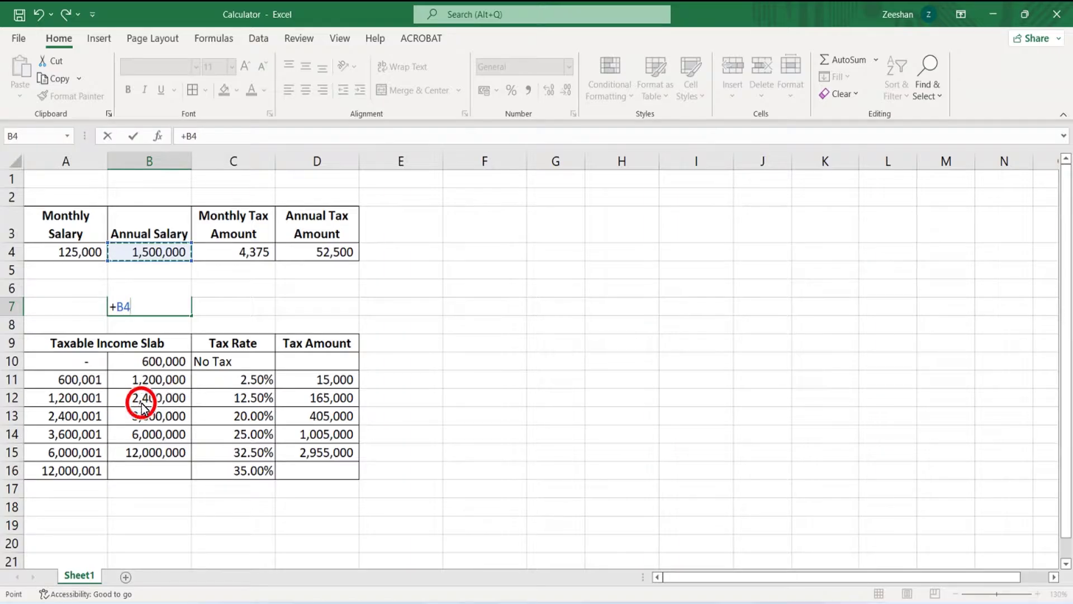
{"action": "type", "text": "-"}
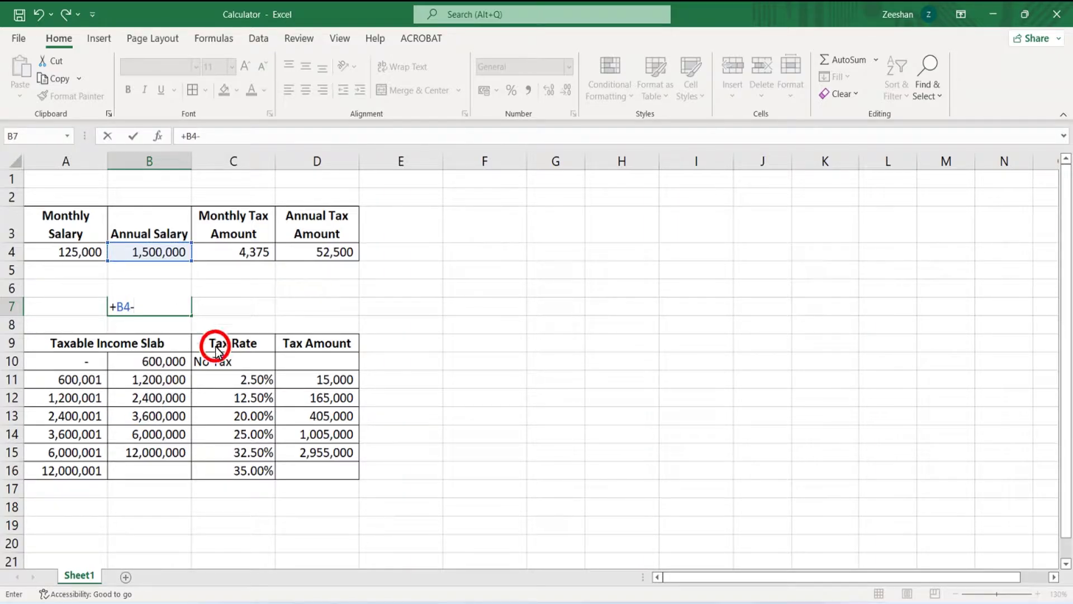
{"action": "left_click", "coordinate": [158, 383]}
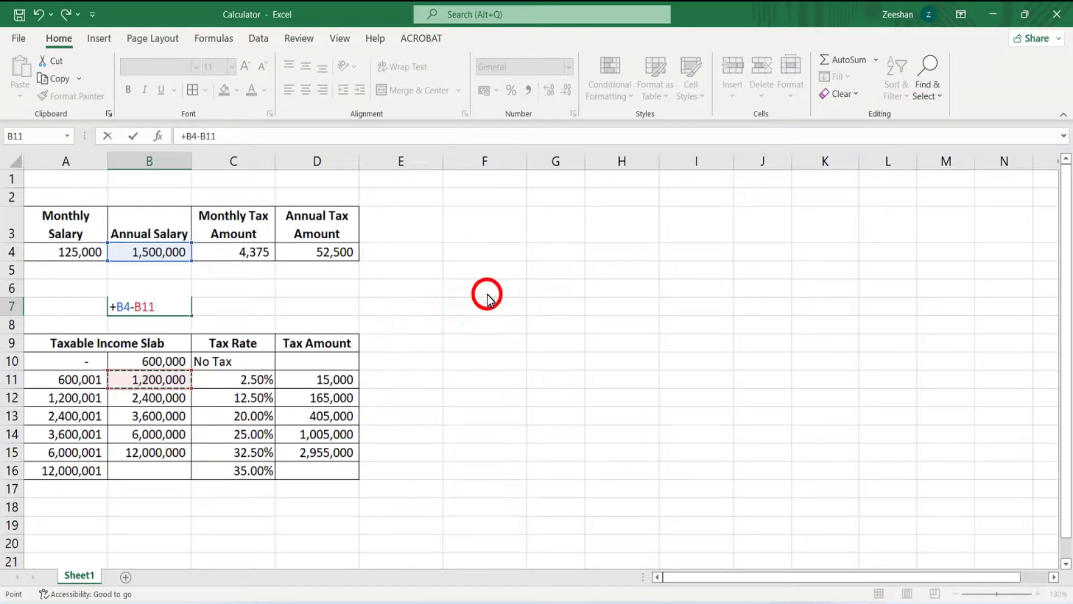
{"action": "key", "text": "Return"}
- Enter the formula +B7*C12 in C7 to apply the 12.50% tax rate to the excess income
{"action": "key", "text": "Up"}
{"action": "key", "text": "Right"}
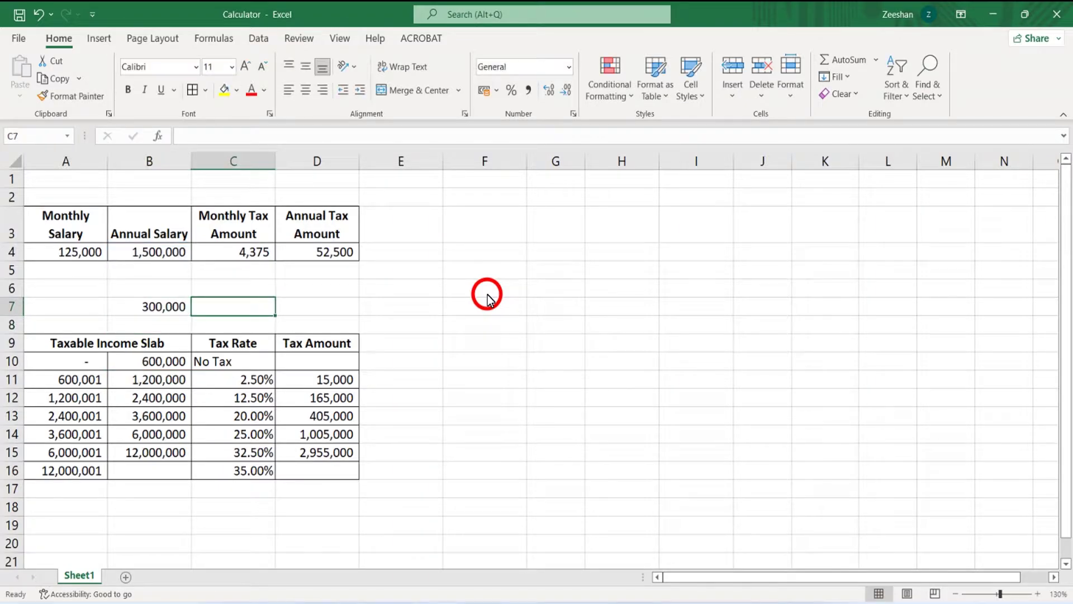
{"action": "type", "text": "+"}
{"action": "key", "text": "Left"}
{"action": "type", "text": "*"}
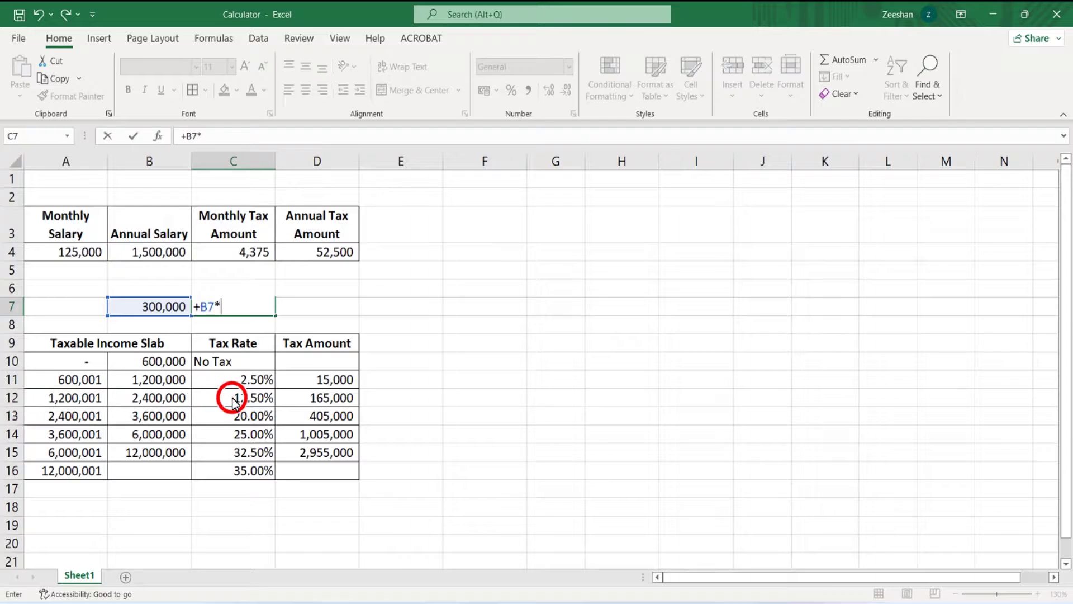
{"action": "left_click", "coordinate": [249, 403]}
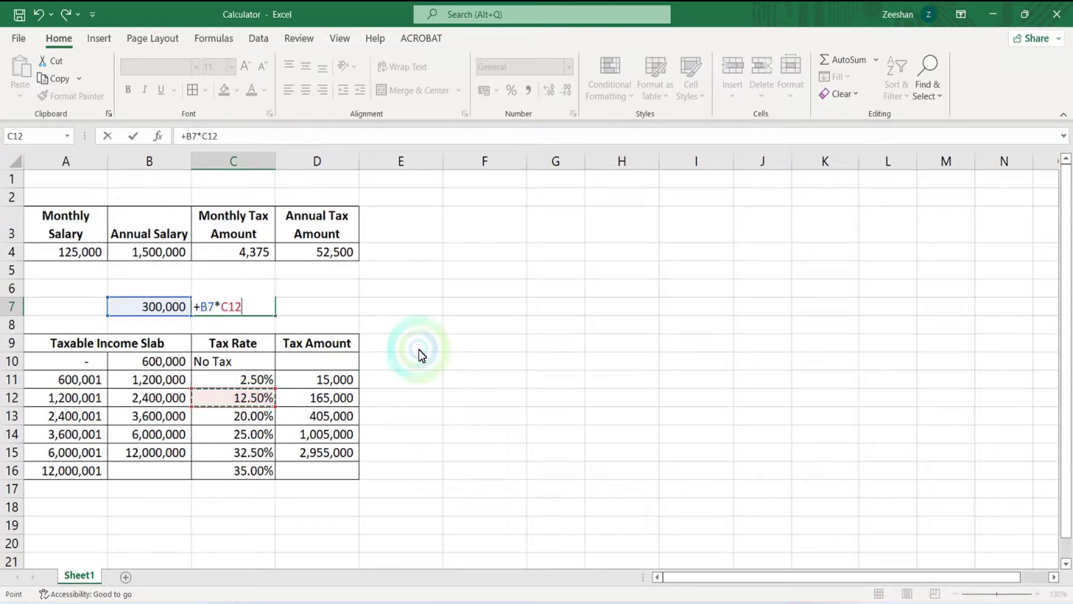
{"action": "key", "text": "Tab"}
- Enter the formula +C7+D11 in D7 to add the lower slab's tax amount to the tax on the excess
{"action": "type", "text": "+"}
{"action": "key", "text": "Left"}
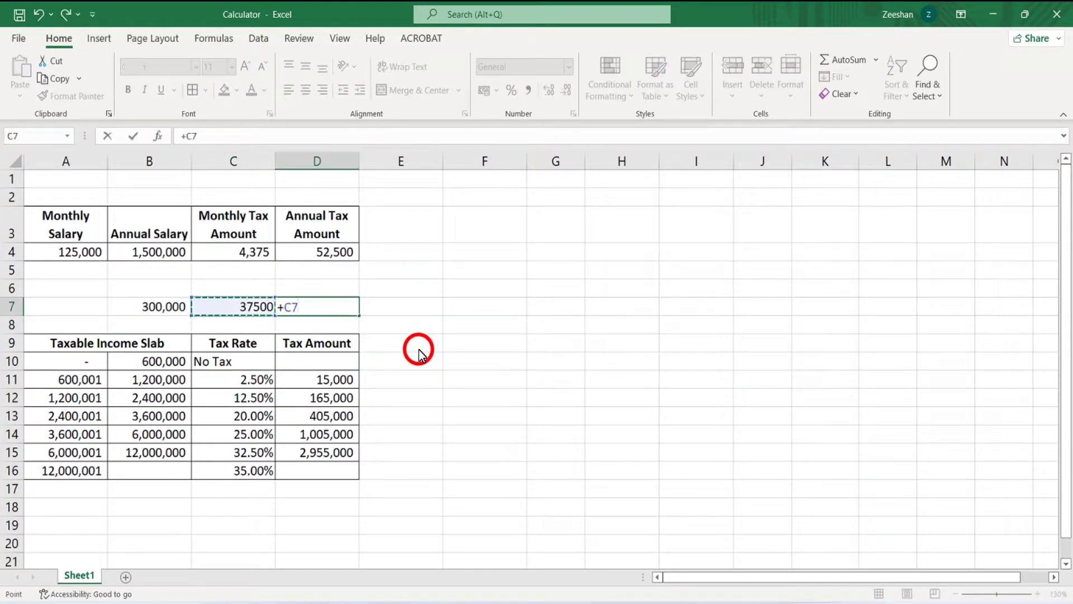
{"action": "type", "text": "+"}
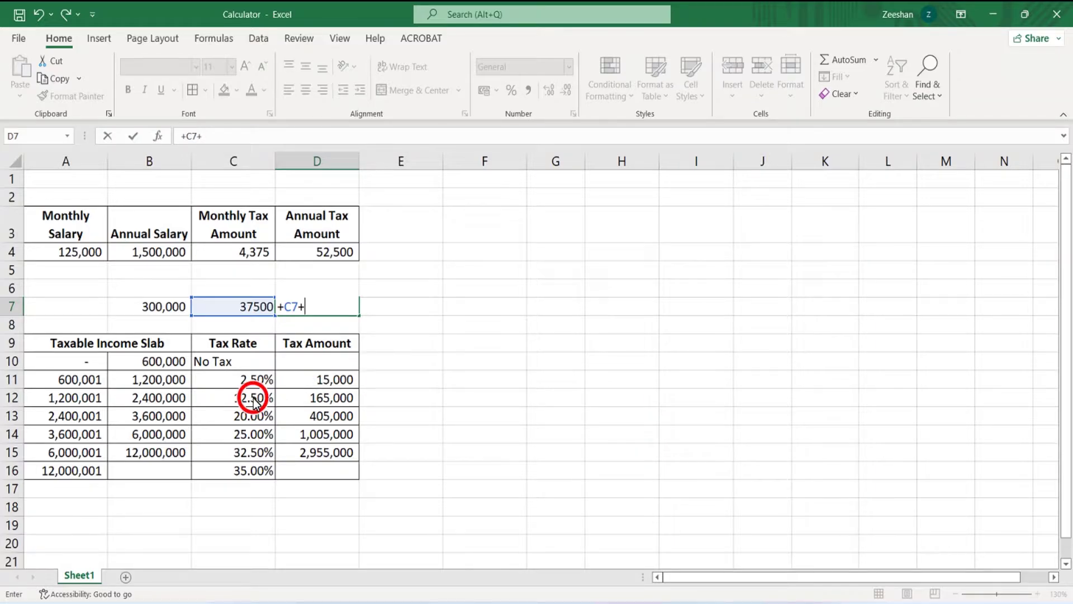
{"action": "left_click", "coordinate": [341, 380]}
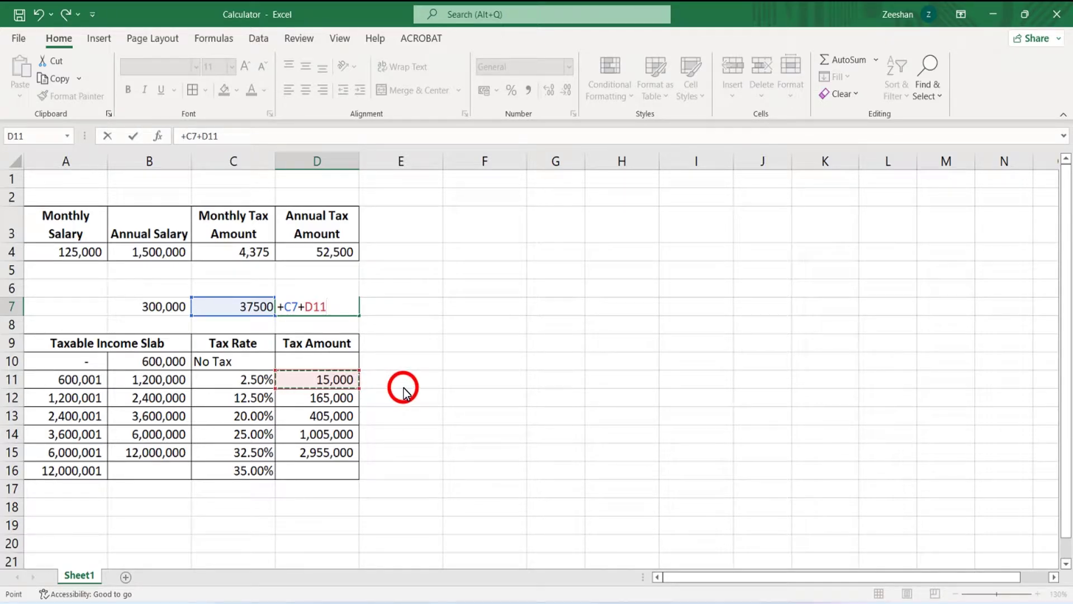
{"action": "key", "text": "Return"}
- Clear the trial calculation cells B7:D7
{"action": "key", "text": "Up"}
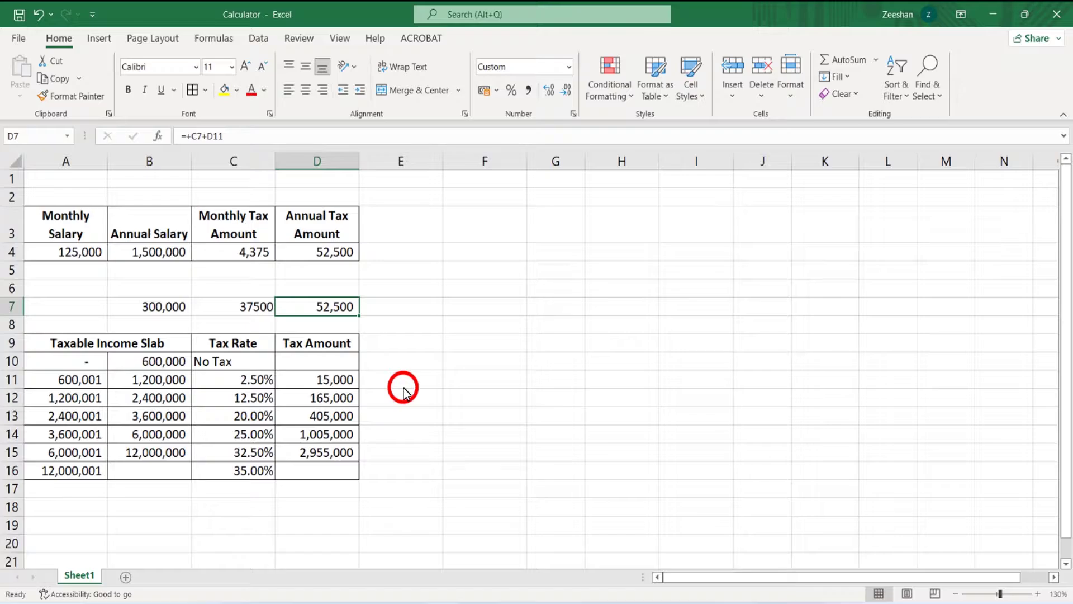
{"action": "key", "text": "shift+Left"}
{"action": "key", "text": "shift+Left"}
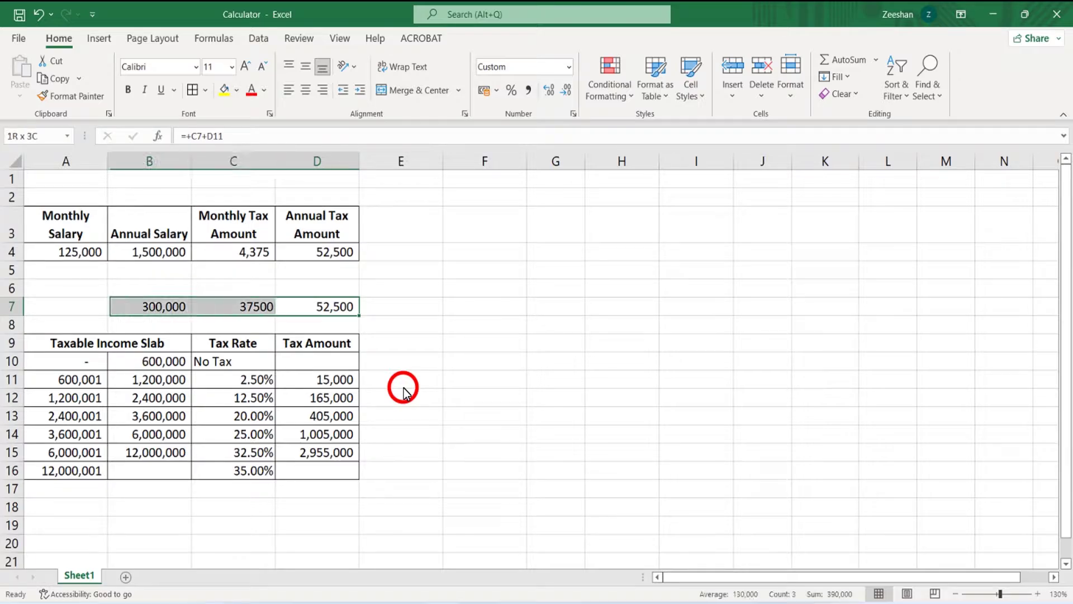
{"action": "key", "text": "Delete"}
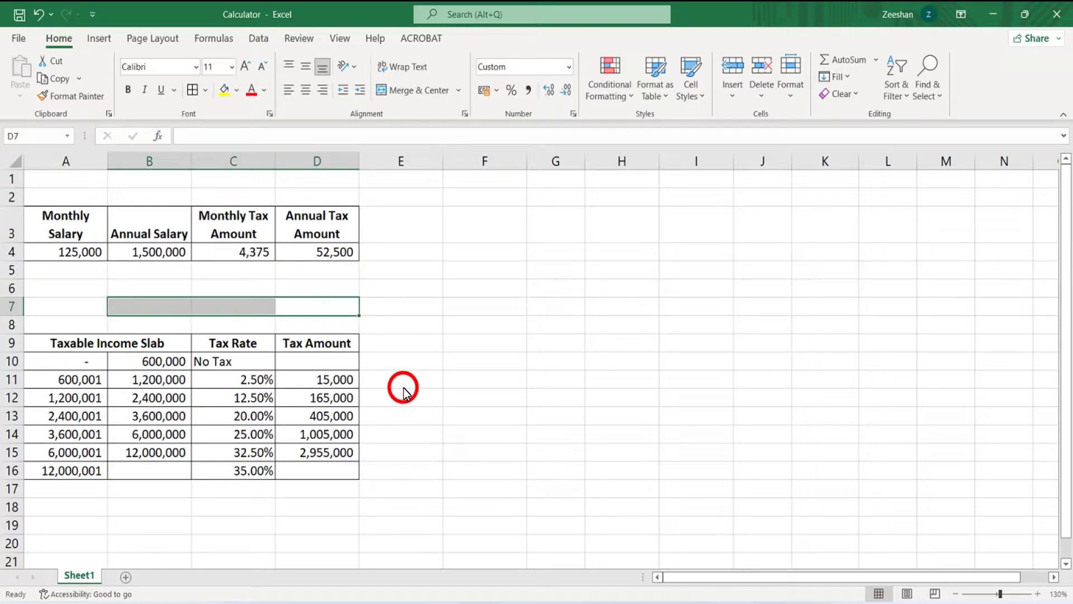
- Clear the salary and tax cells A4:D4 beneath the calculator headers
{"action": "key", "text": "Left"}
{"action": "key", "text": "Left"}
{"action": "key", "text": "Left"}
{"action": "key", "text": "Up"}
{"action": "key", "text": "Up"}
{"action": "key", "text": "Up"}
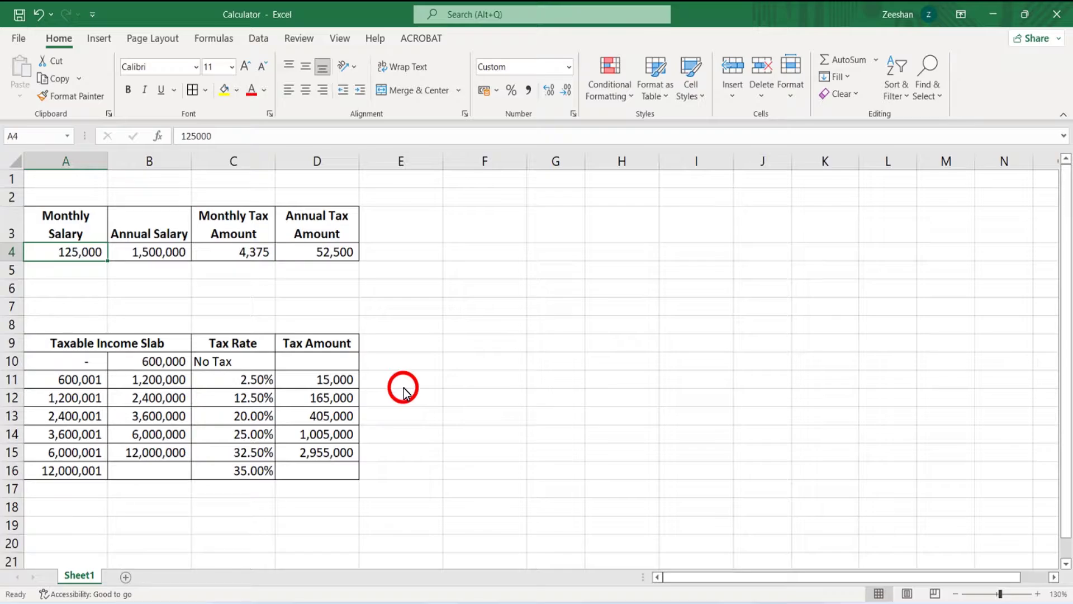
{"action": "key", "text": "shift+Right"}
{"action": "key", "text": "shift+Right"}
{"action": "key", "text": "shift+Right"}
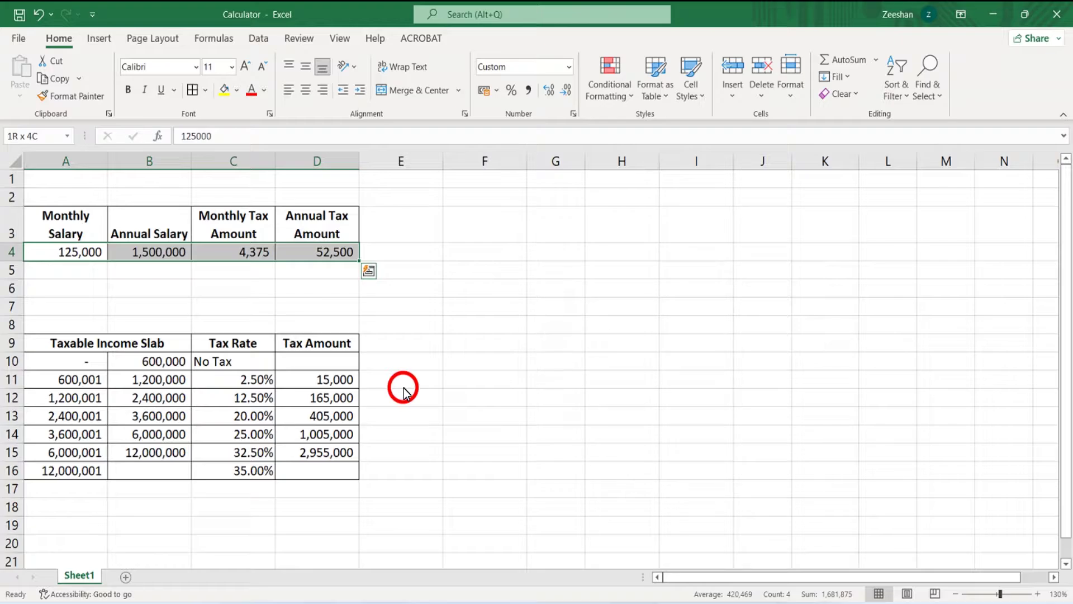
{"action": "key", "text": "Delete"}
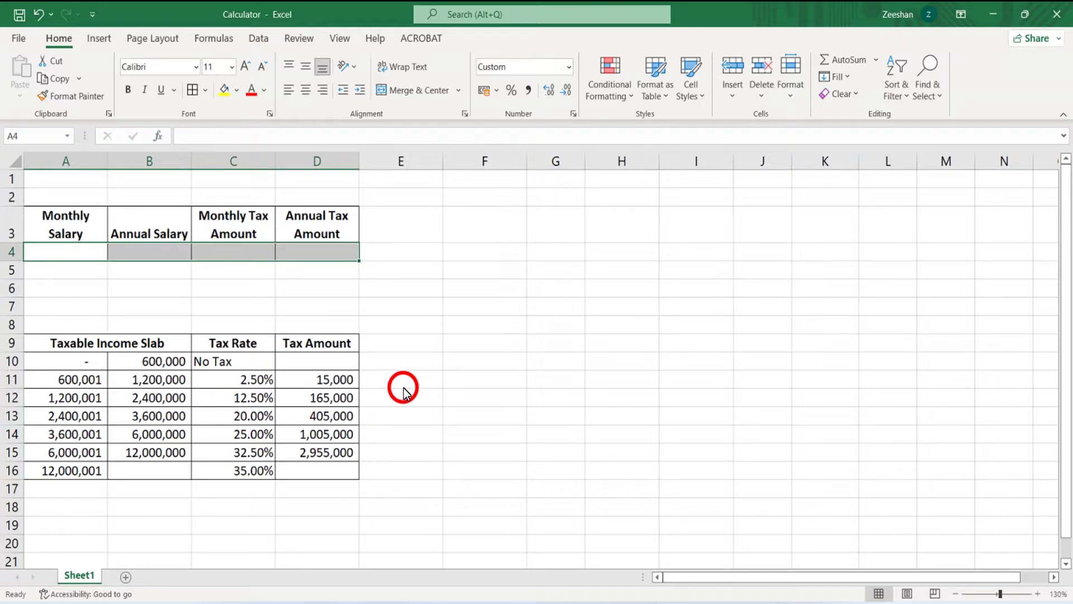
- Examine the taxable income slab table with its tax rates and tax amounts, and the calculator row above it
{"action": "key", "text": "Down"}
{"action": "key", "text": "Down"}
{"action": "key", "text": "Down"}
{"action": "key", "text": "Down"}
{"action": "key", "text": "Down"}
{"action": "key", "text": "Up"}
{"action": "key", "text": "Up"}
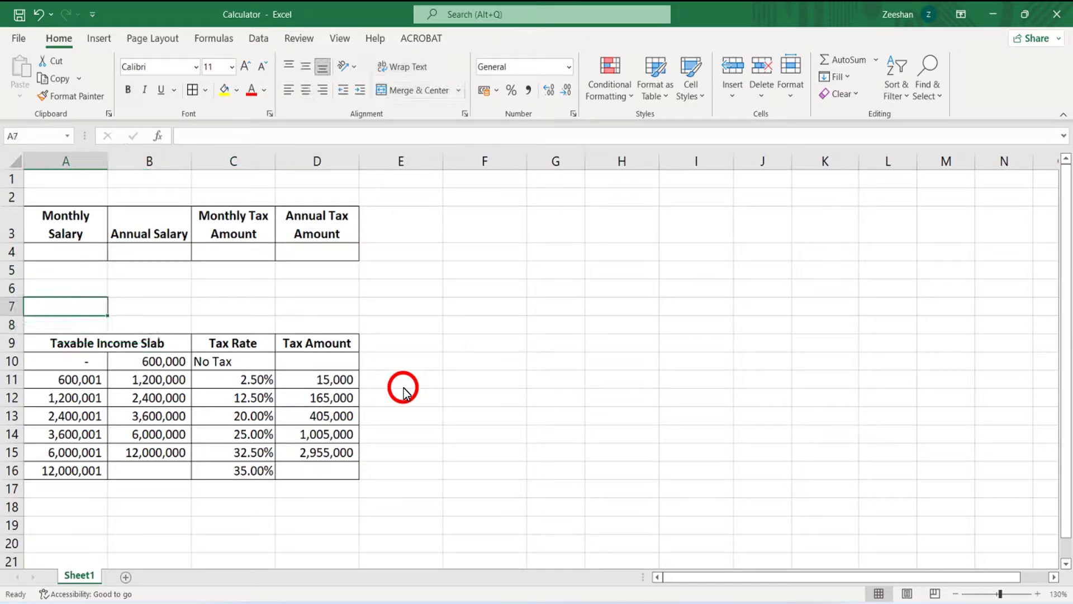
{"action": "key", "text": "Down"}
{"action": "key", "text": "Down"}
{"action": "key", "text": "Down"}
{"action": "key", "text": "Down"}
{"action": "key", "text": "Down"}
{"action": "key", "text": "Right"}
{"action": "key", "text": "Right"}
{"action": "key", "text": "Right"}
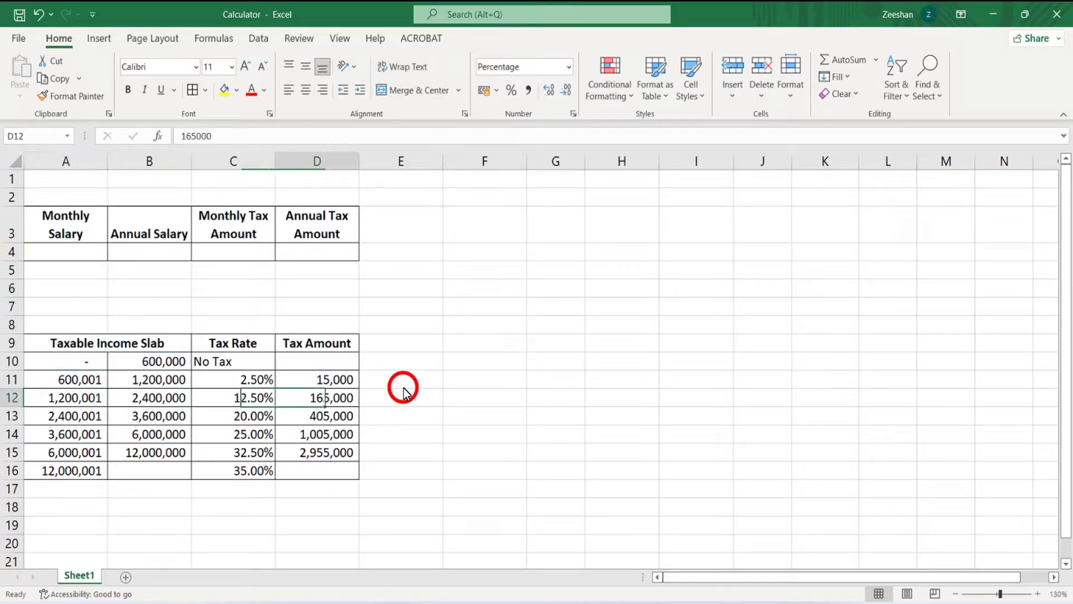
{"action": "key", "text": "Left"}
{"action": "key", "text": "Left"}
{"action": "key", "text": "Left"}
{"action": "key", "text": "Up"}
{"action": "key", "text": "Up"}
{"action": "key", "text": "Up"}
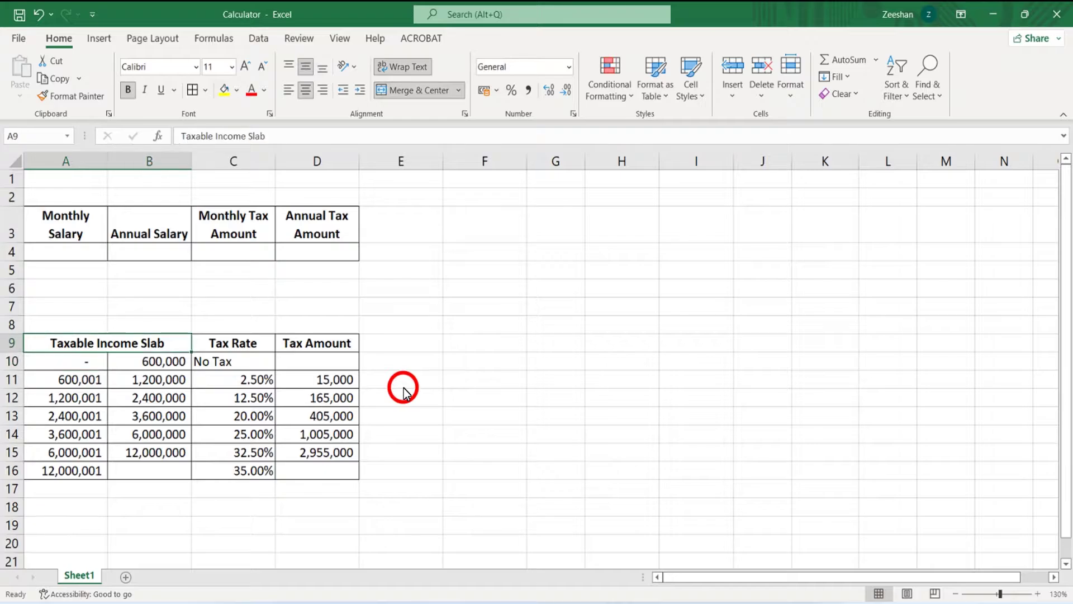
{"action": "key", "text": "Up"}
{"action": "key", "text": "Up"}
{"action": "key", "text": "Up"}
{"action": "key", "text": "Up"}
{"action": "key", "text": "Up"}
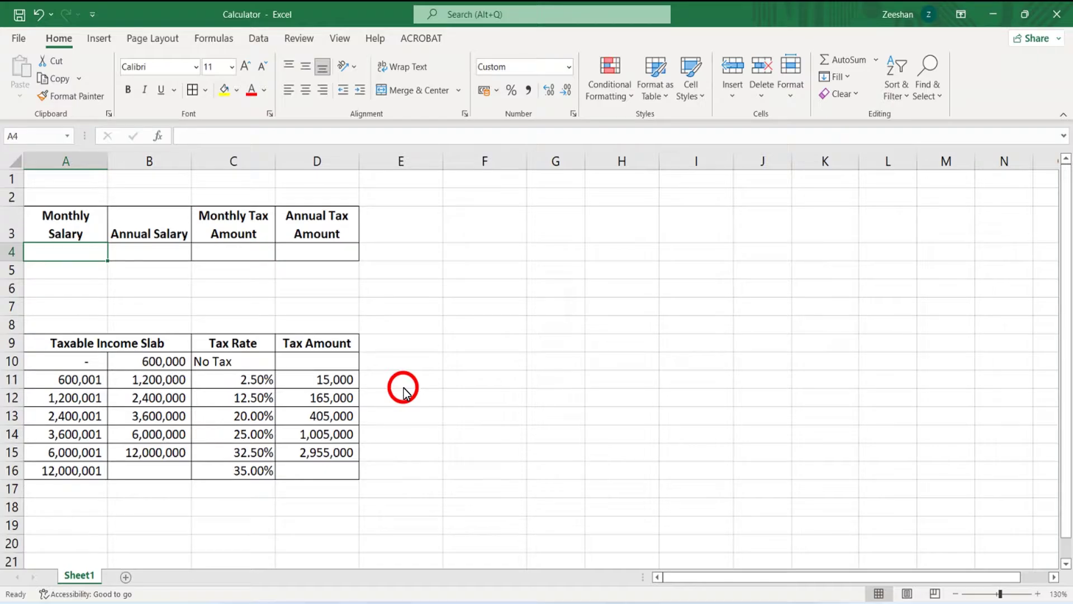
{"action": "key", "text": "Down"}
{"action": "key", "text": "Down"}
{"action": "key", "text": "Down"}
{"action": "key", "text": "Down"}
{"action": "key", "text": "Down"}
{"action": "key", "text": "Up"}
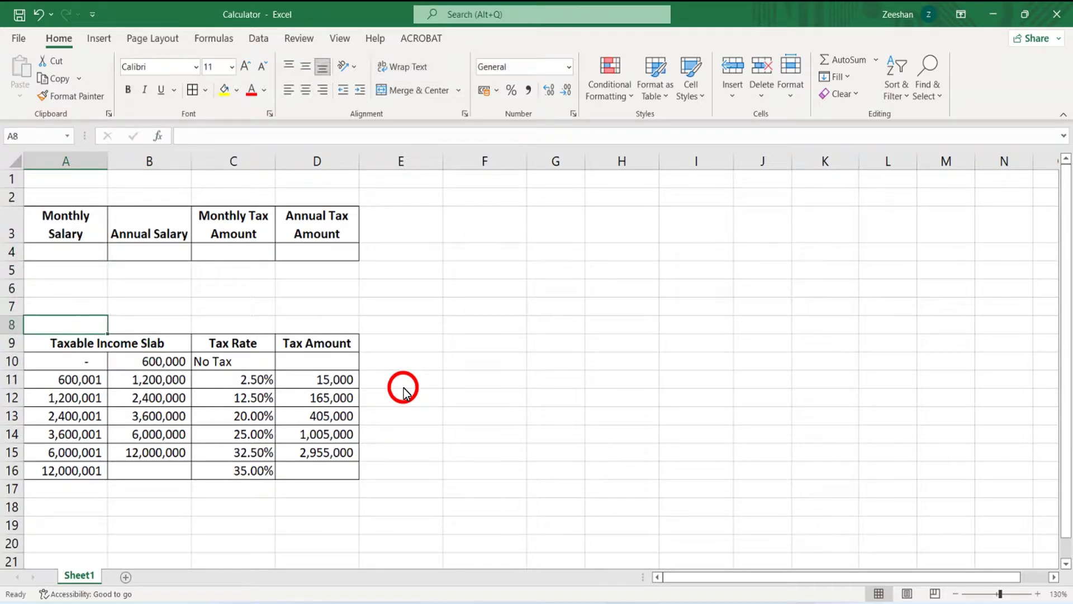
- Enter 60000 as the Monthly Salary in cell A4
{"action": "key", "text": "Up"}
{"action": "key", "text": "Up"}
{"action": "key", "text": "Up"}
{"action": "key", "text": "Up"}
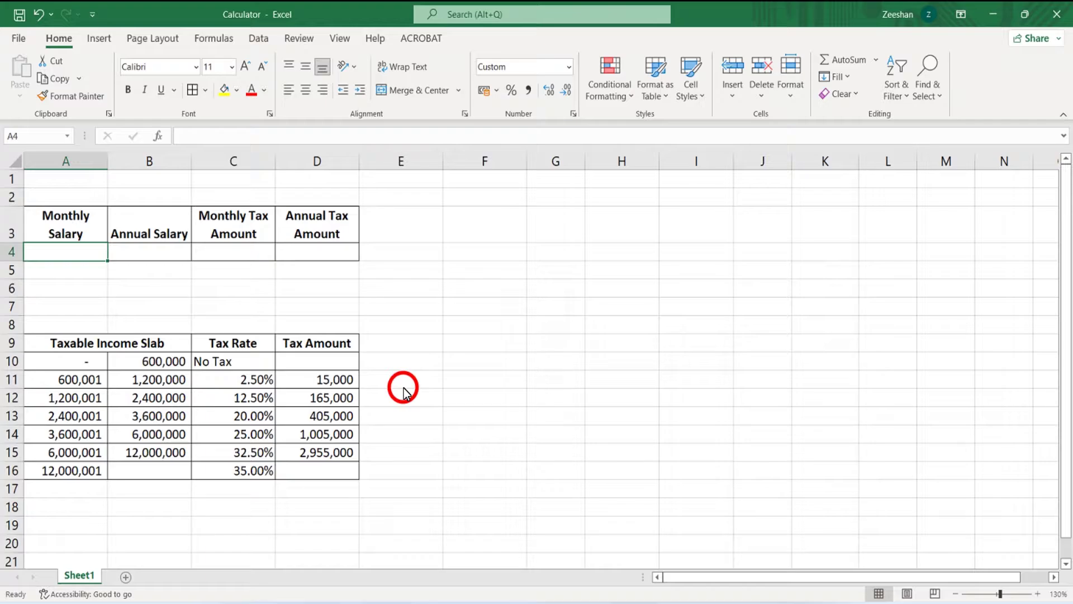
{"action": "type", "text": "60000"}
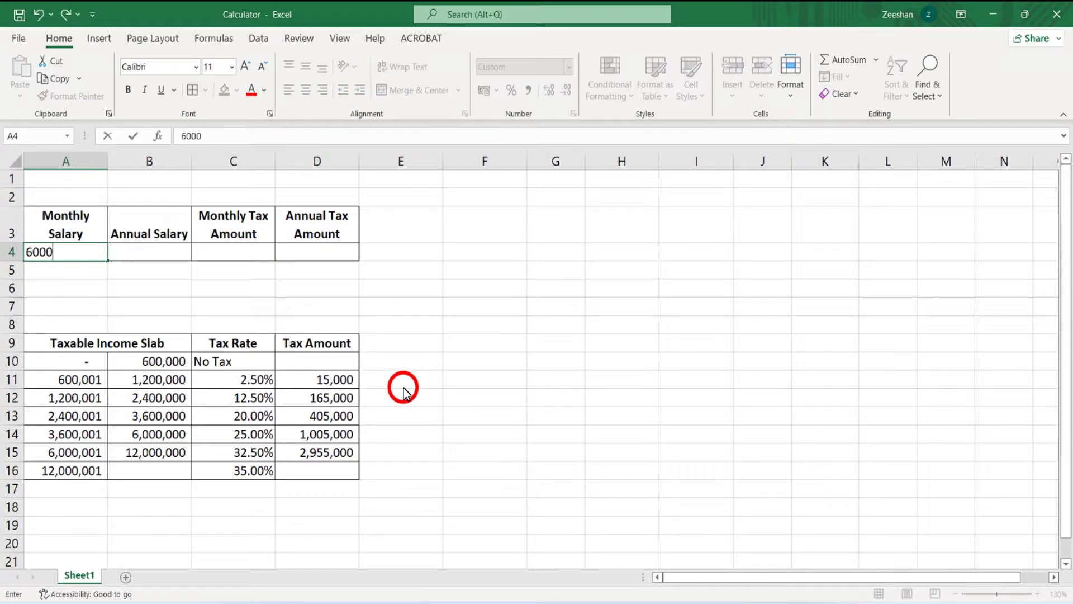
{"action": "key", "text": "Return"}
- Enter the formula +A4*12 in B4 to calculate the Annual Salary from the monthly salary
{"action": "key", "text": "Right"}
{"action": "key", "text": "Up"}
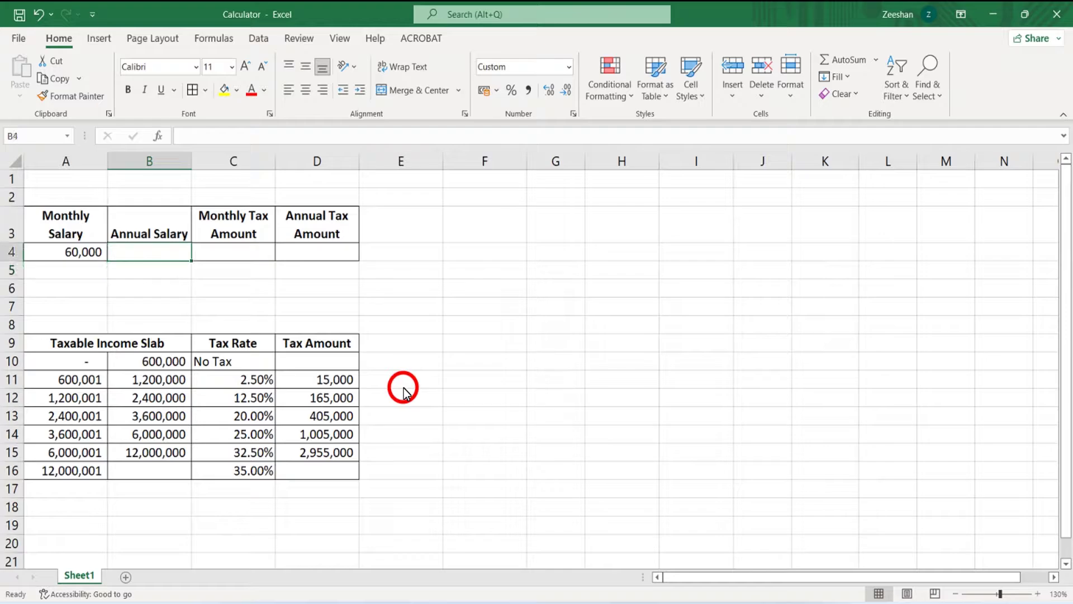
{"action": "type", "text": "+"}
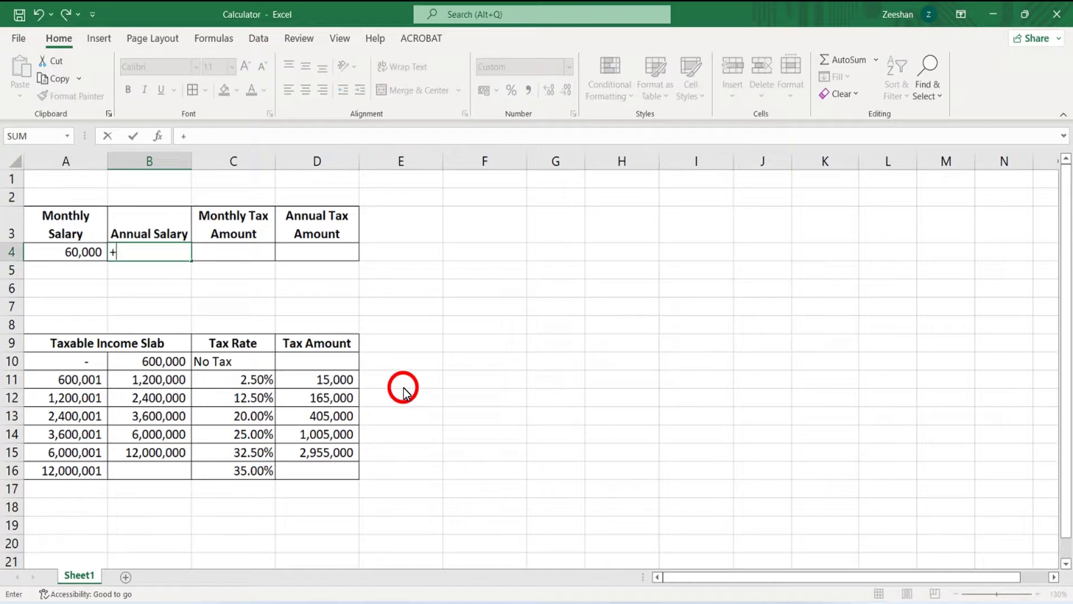
{"action": "key", "text": "Left"}
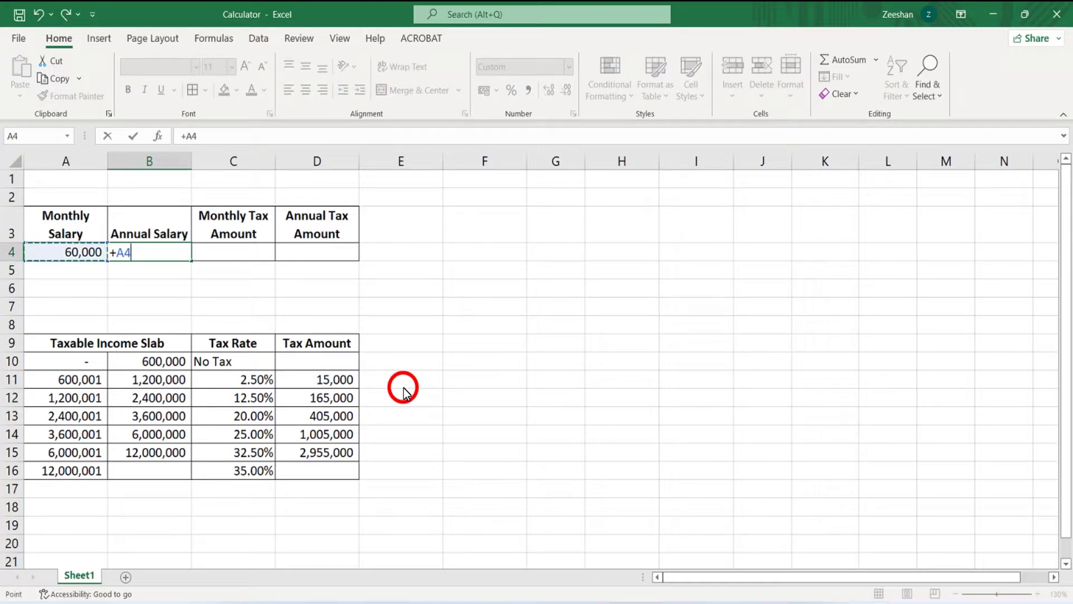
{"action": "type", "text": "*12"}
{"action": "key", "text": "Return"}
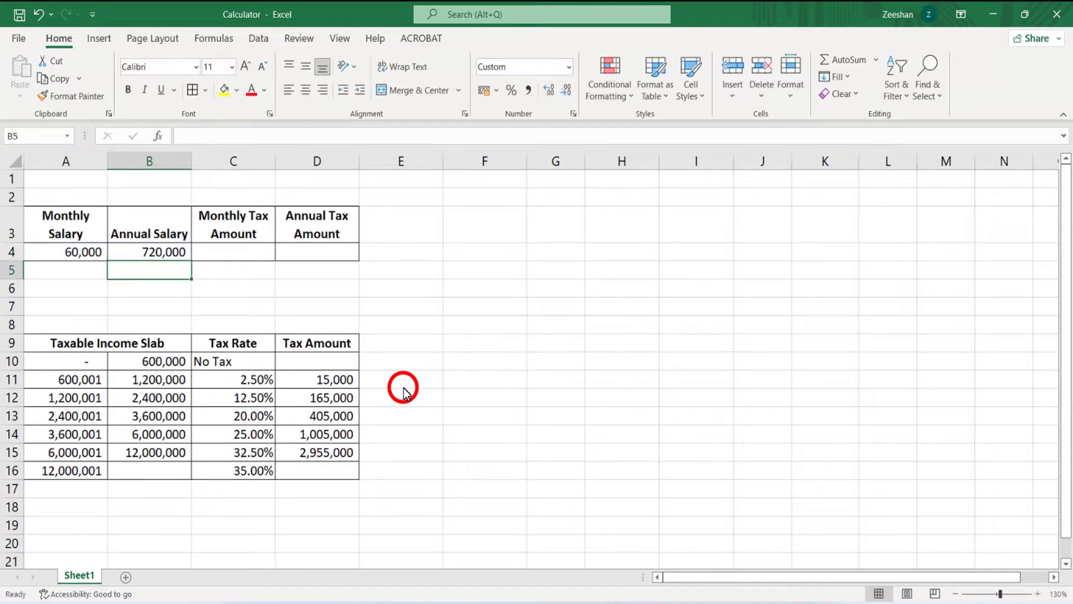
- Enter the formula +D4/12 in C4 to calculate the Monthly Tax Amount from the annual tax
{"action": "key", "text": "Up"}
{"action": "key", "text": "Right"}
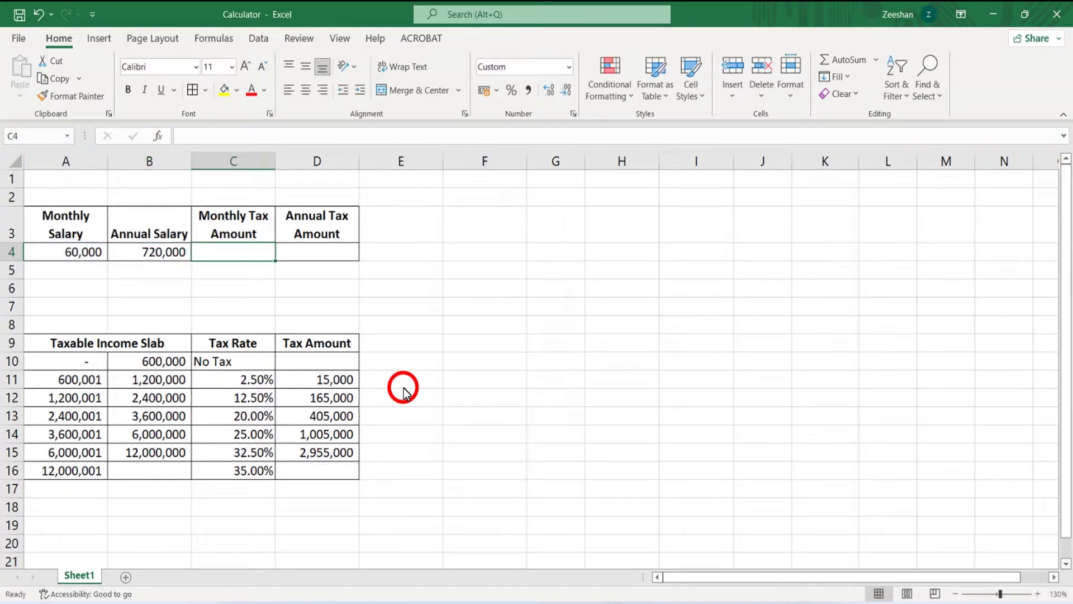
{"action": "type", "text": "+"}
{"action": "key", "text": "Right"}
{"action": "type", "text": "/"}
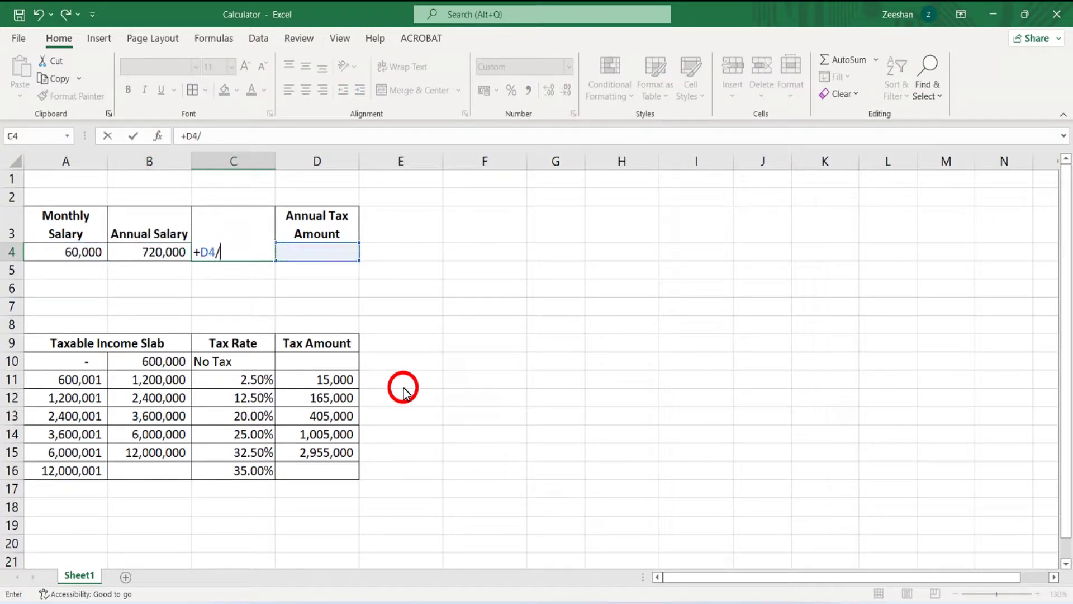
{"action": "type", "text": "12"}
{"action": "key", "text": "Return"}
{"action": "key", "text": "Up"}
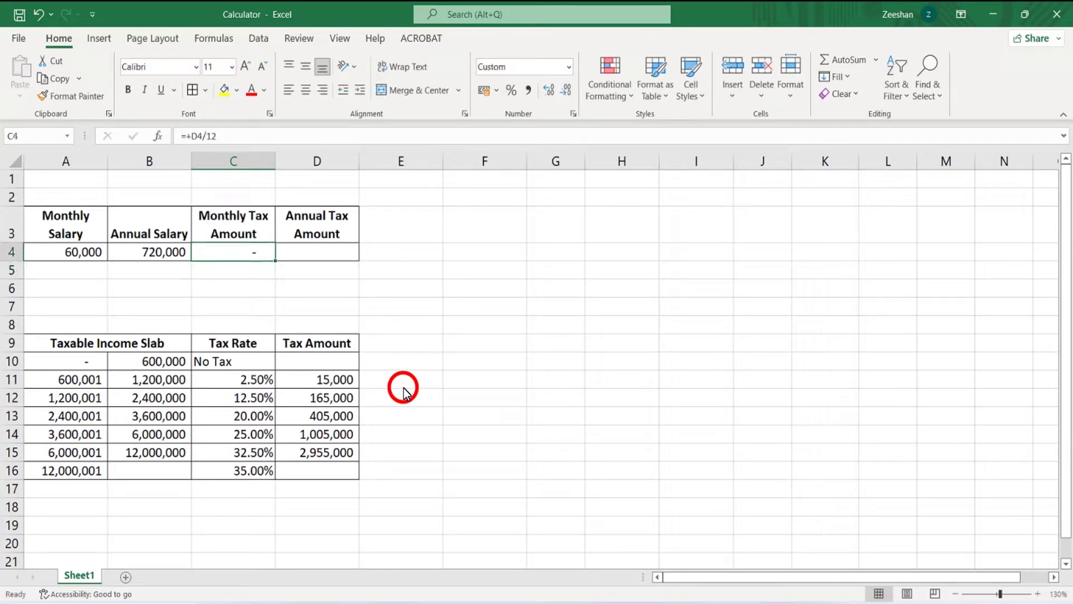
{"action": "key", "text": "Right"}
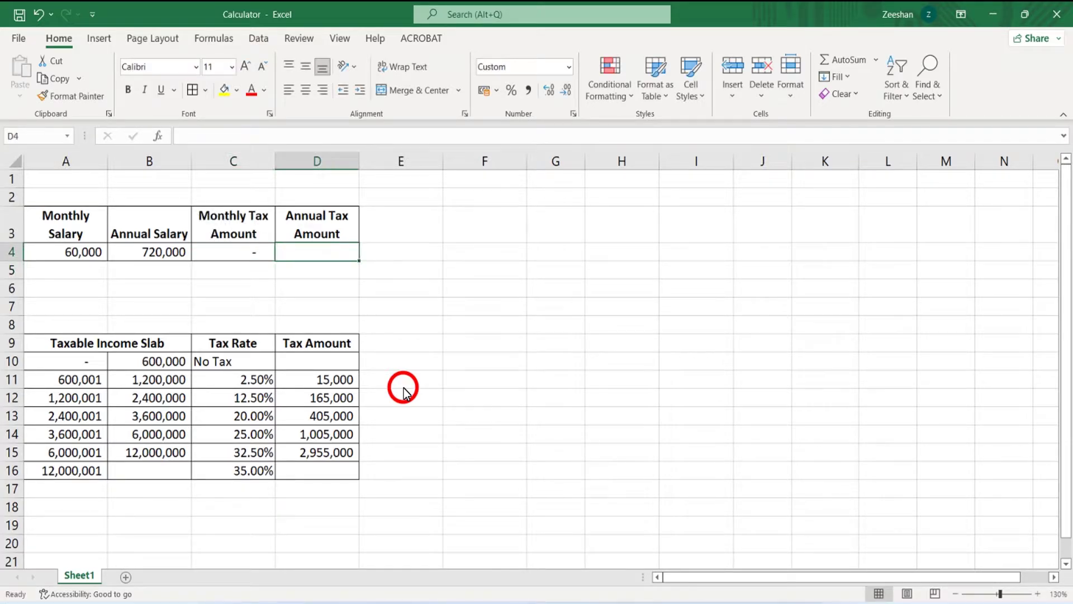
{"action": "key", "text": "Left"}
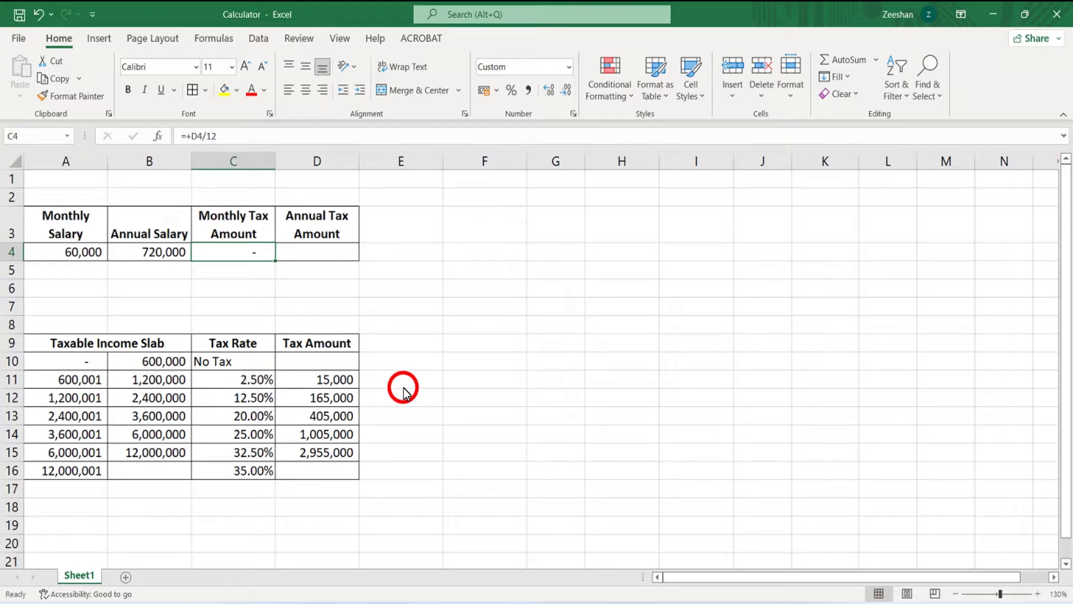
- Start an IF formula in D4 for the Annual Tax Amount, with the annual salary in B4 as the tested value
{"action": "key", "text": "Down"}
{"action": "key", "text": "Up"}
{"action": "key", "text": "Right"}
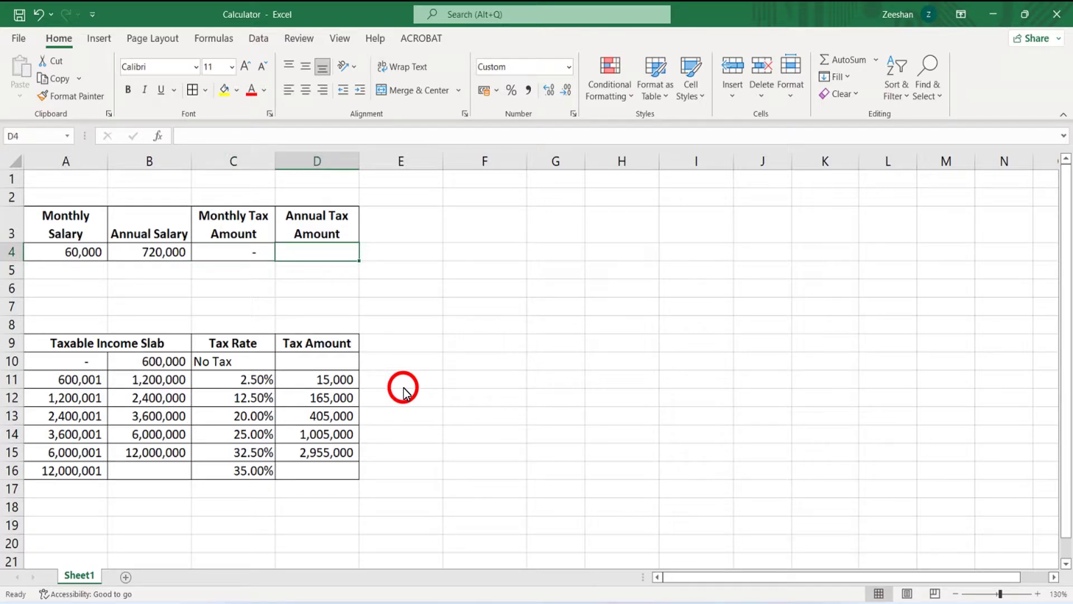
{"action": "type", "text": "="}
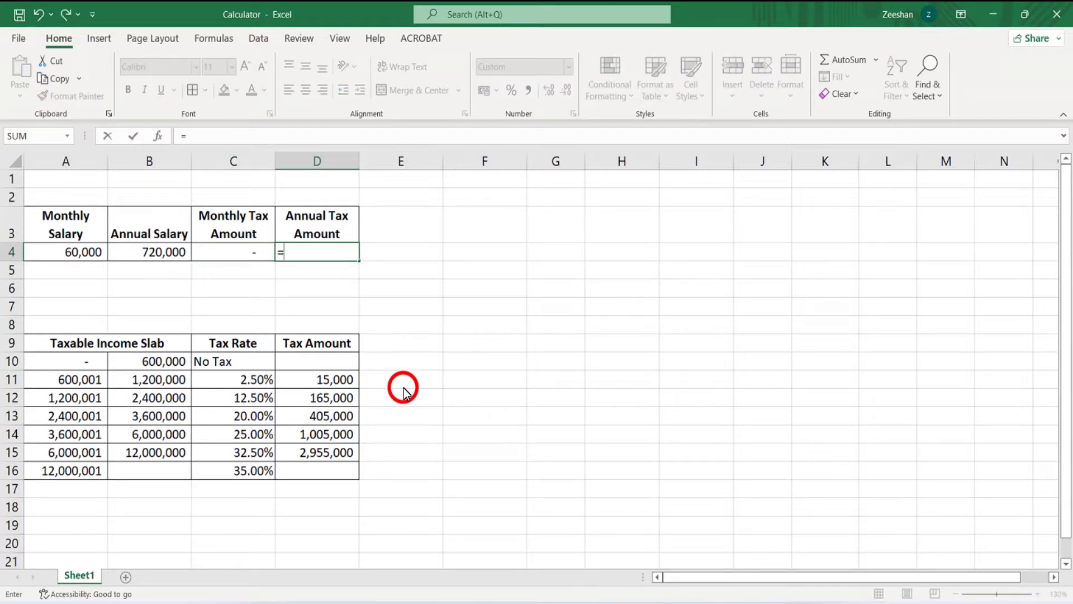
{"action": "type", "text": "if("}
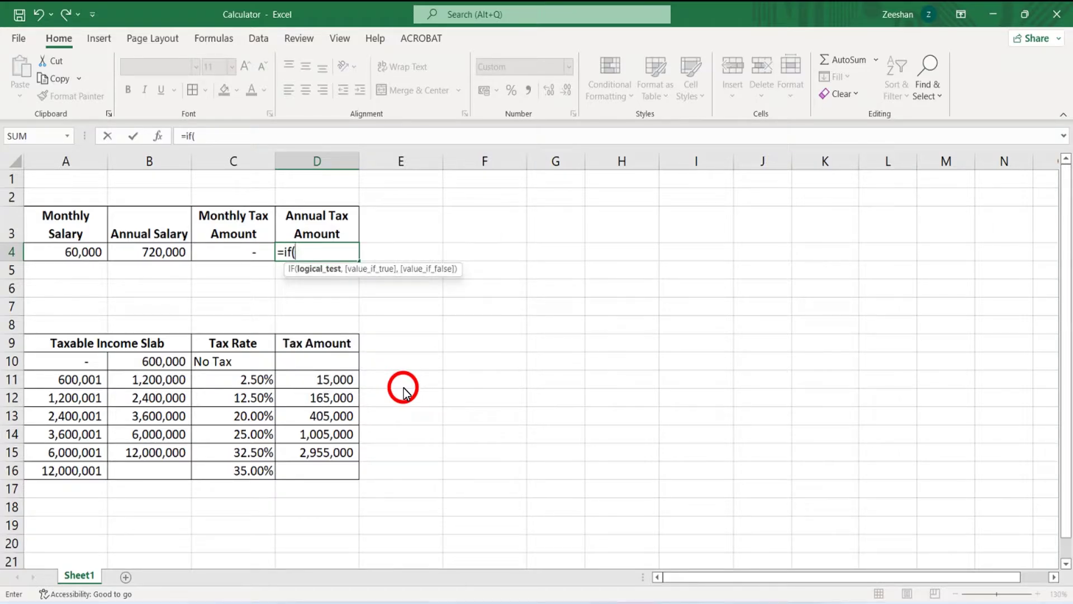
{"action": "key", "text": "Down"}
{"action": "key", "text": "Left"}
{"action": "key", "text": "Left"}
{"action": "key", "text": "Up"}
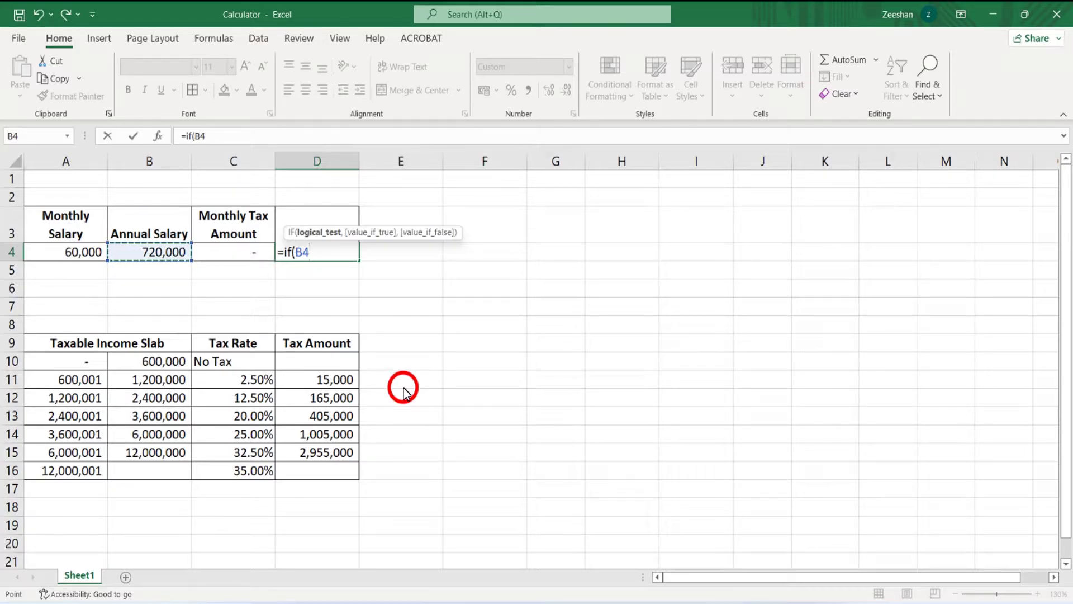
- Complete the IF test as B4=>A16 to compare the annual salary with the highest slab's lower limit
{"action": "type", "text": "=>"}
{"action": "key", "text": "Left"}
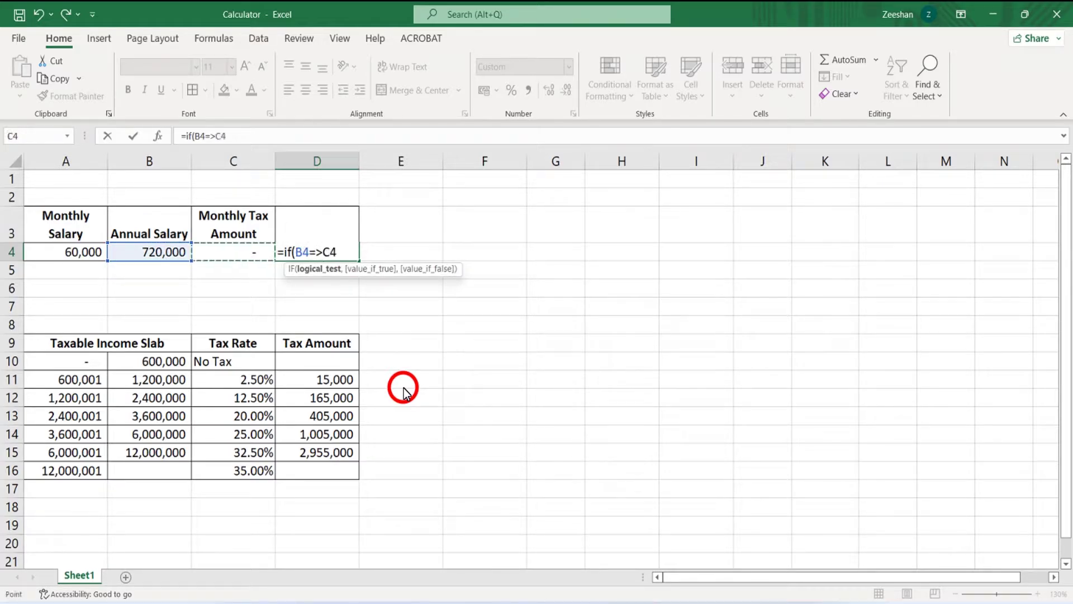
{"action": "key", "text": "Down"}
{"action": "key", "text": "Down"}
{"action": "key", "text": "Down"}
{"action": "key", "text": "Down"}
{"action": "key", "text": "Down"}
{"action": "key", "text": "Down"}
{"action": "key", "text": "Down"}
{"action": "key", "text": "Down"}
{"action": "key", "text": "Down"}
{"action": "key", "text": "Down"}
{"action": "key", "text": "Down"}
{"action": "key", "text": "Left"}
{"action": "key", "text": "Left"}
{"action": "key", "text": "Down"}
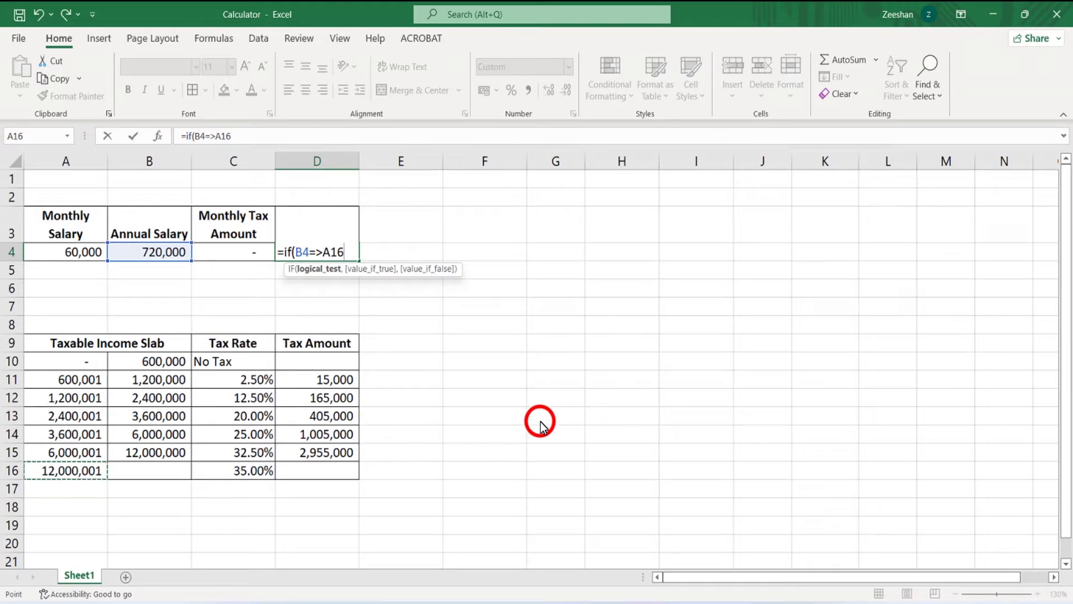
- Enter (B4-B15)*C16+D15 as the IF formula's value if true, ending with a comma for the value if false
{"action": "type", "text": ",("}
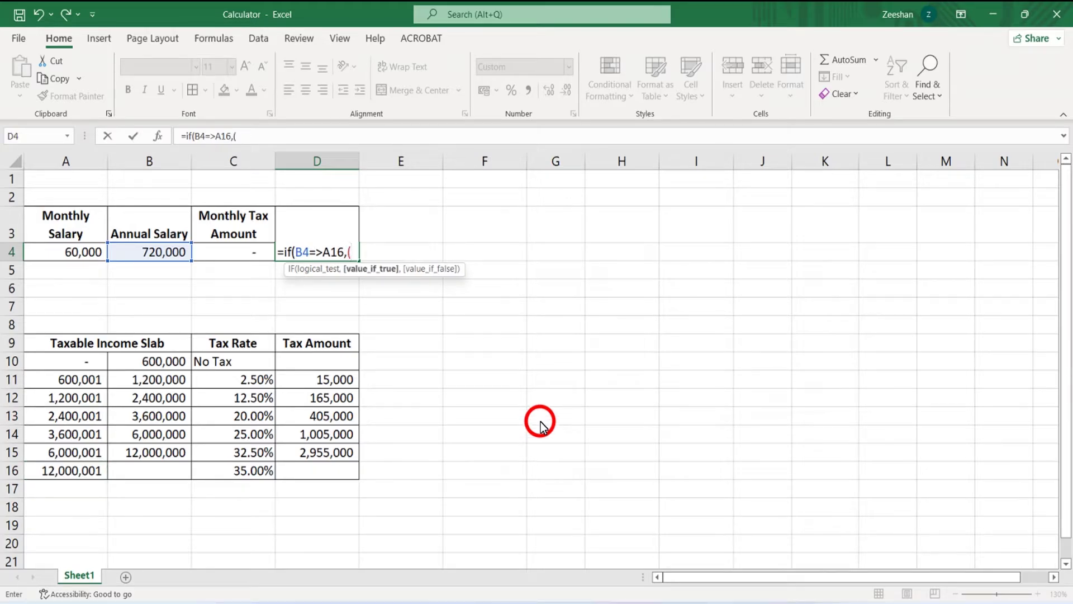
{"action": "type", "text": "B4-"}
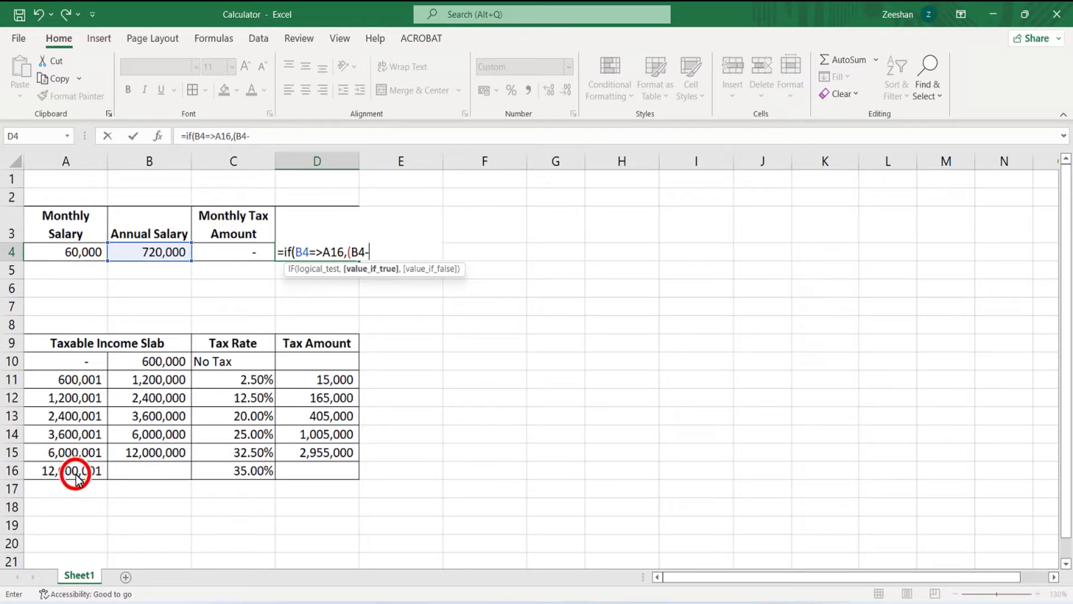
{"action": "left_click", "coordinate": [162, 458]}
{"action": "type", "text": ")"}
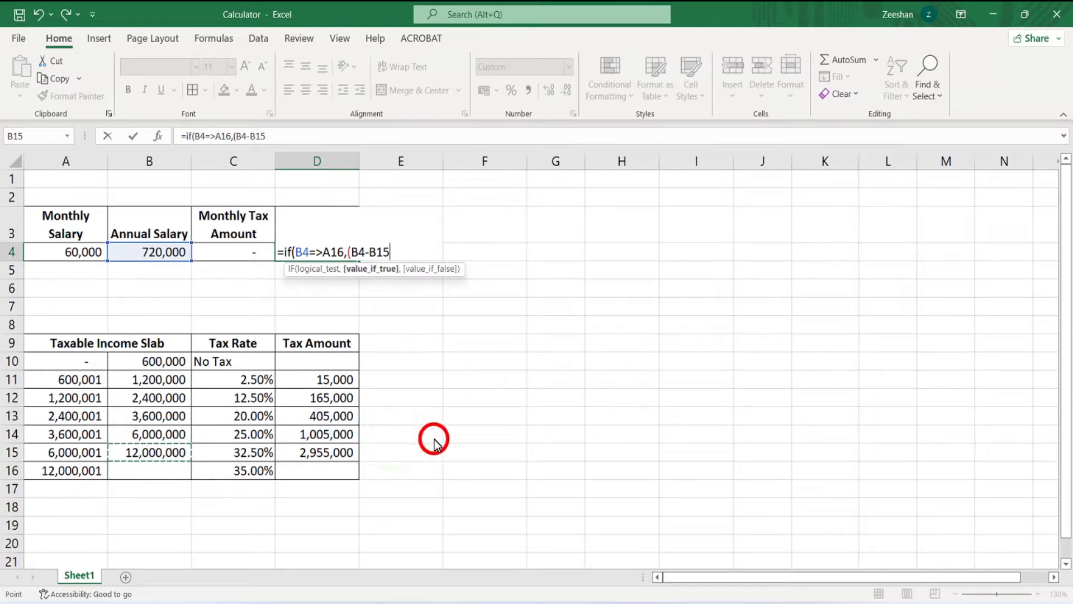
{"action": "type", "text": "*"}
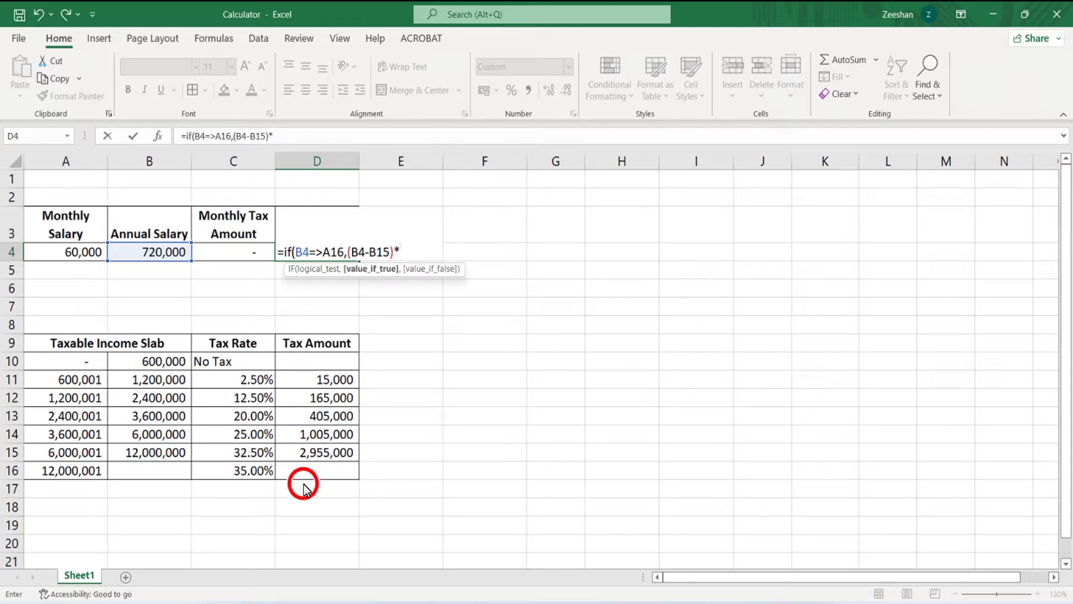
{"action": "left_click", "coordinate": [250, 474]}
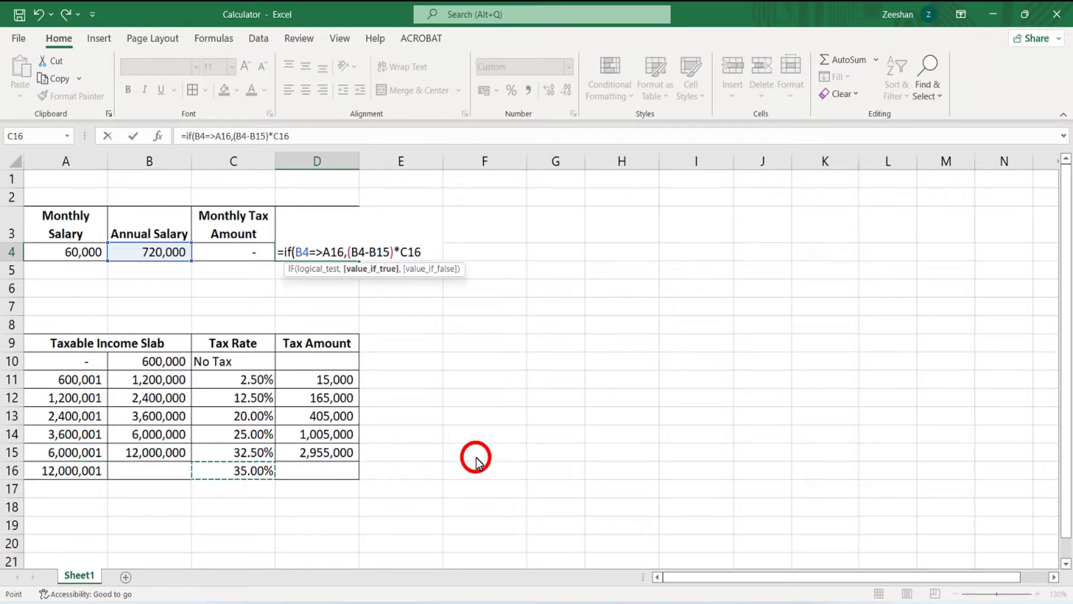
{"action": "type", "text": "+"}
{"action": "left_click", "coordinate": [327, 454]}
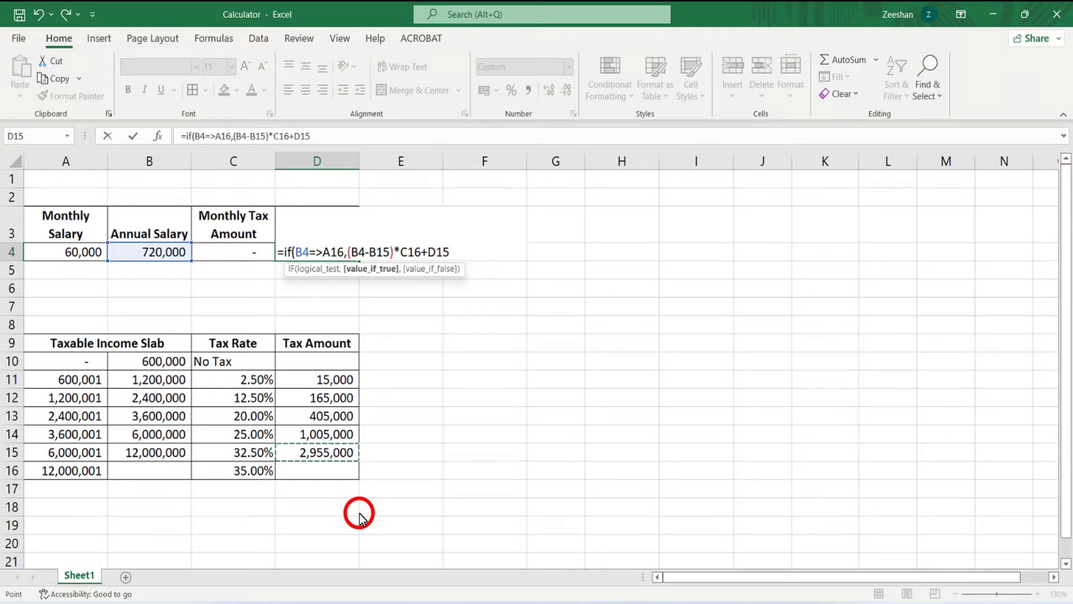
{"action": "type", "text": ","}
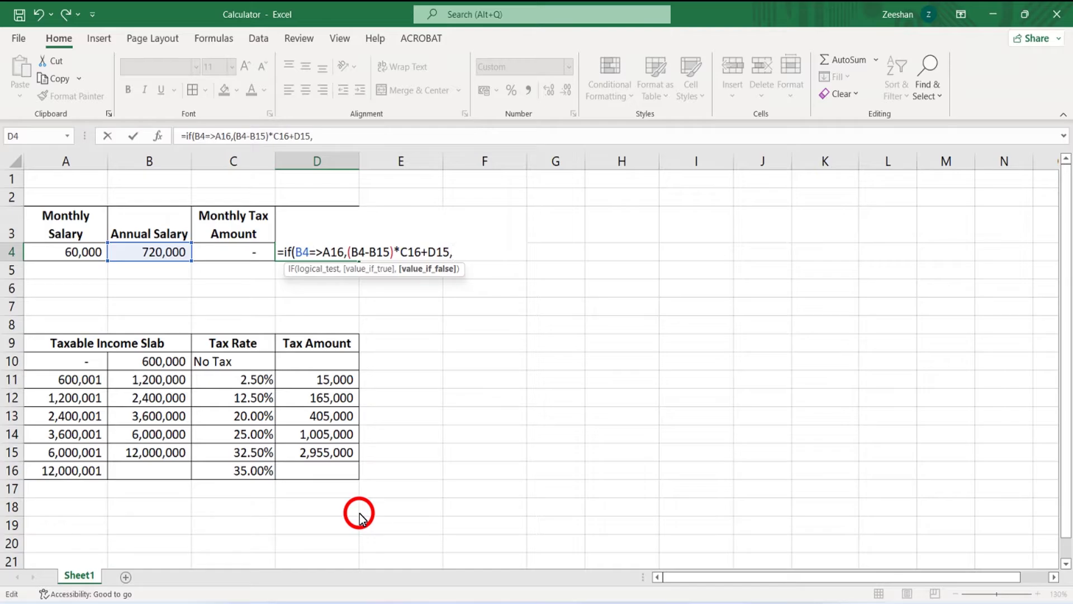
- Copy the whole IF clause without the equals sign and paste it at the formula's end as the value if false
{"action": "key", "text": "shift+Left"}
{"action": "key", "text": "shift+Left"}
{"action": "key", "text": "shift+Left"}
{"action": "key", "text": "shift+Left"}
{"action": "key", "text": "shift+Left"}
{"action": "key", "text": "shift+Left"}
{"action": "key", "text": "shift+Left"}
{"action": "key", "text": "shift+Left"}
{"action": "key", "text": "shift+Left"}
{"action": "key", "text": "shift+Left"}
{"action": "key", "text": "shift+Left"}
{"action": "key", "text": "shift+Left"}
{"action": "key", "text": "shift+Left"}
{"action": "key", "text": "shift+Left"}
{"action": "key", "text": "shift+Left"}
{"action": "key", "text": "shift+Left"}
{"action": "key", "text": "shift+Left"}
{"action": "key", "text": "shift+Left"}
{"action": "key", "text": "shift+Left"}
{"action": "key", "text": "shift+Left"}
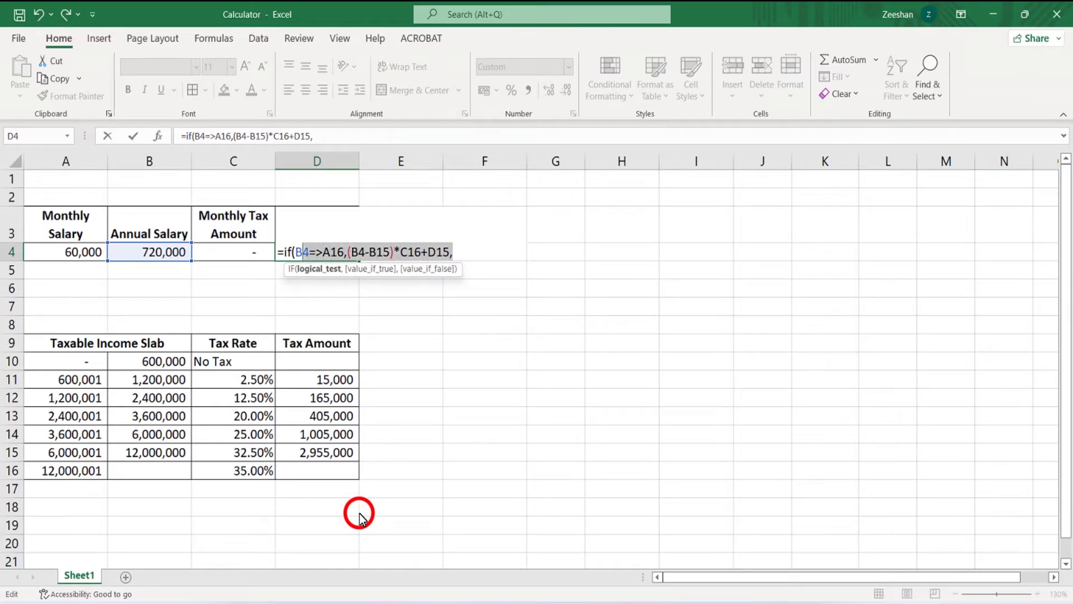
{"action": "key", "text": "shift+Left"}
{"action": "key", "text": "shift+Left"}
{"action": "key", "text": "shift+Left"}
{"action": "key", "text": "shift+Left"}
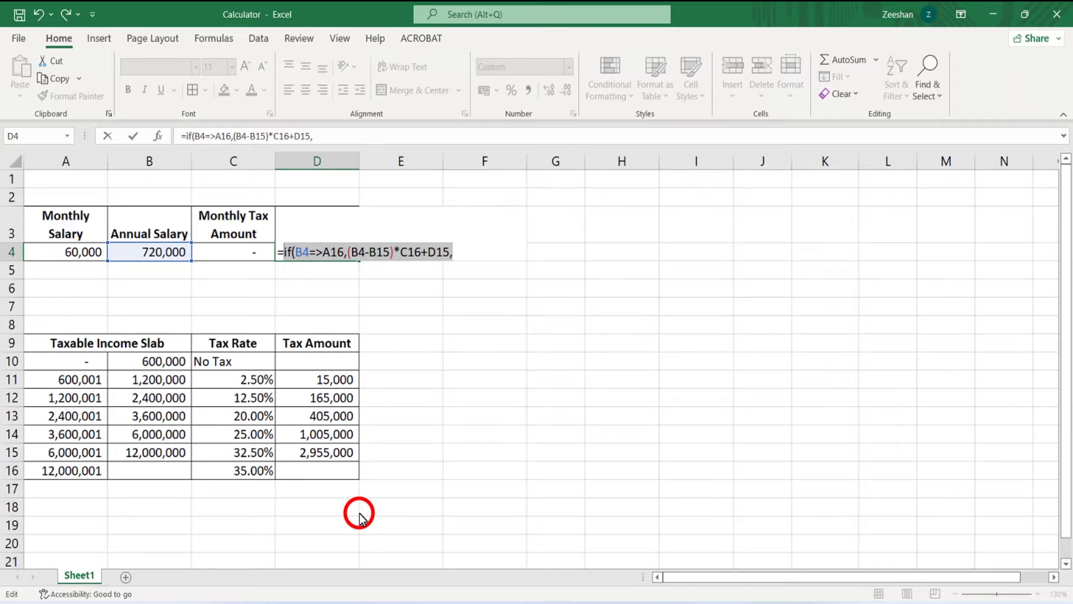
{"action": "key", "text": "ctrl+c"}
{"action": "key", "text": "End"}
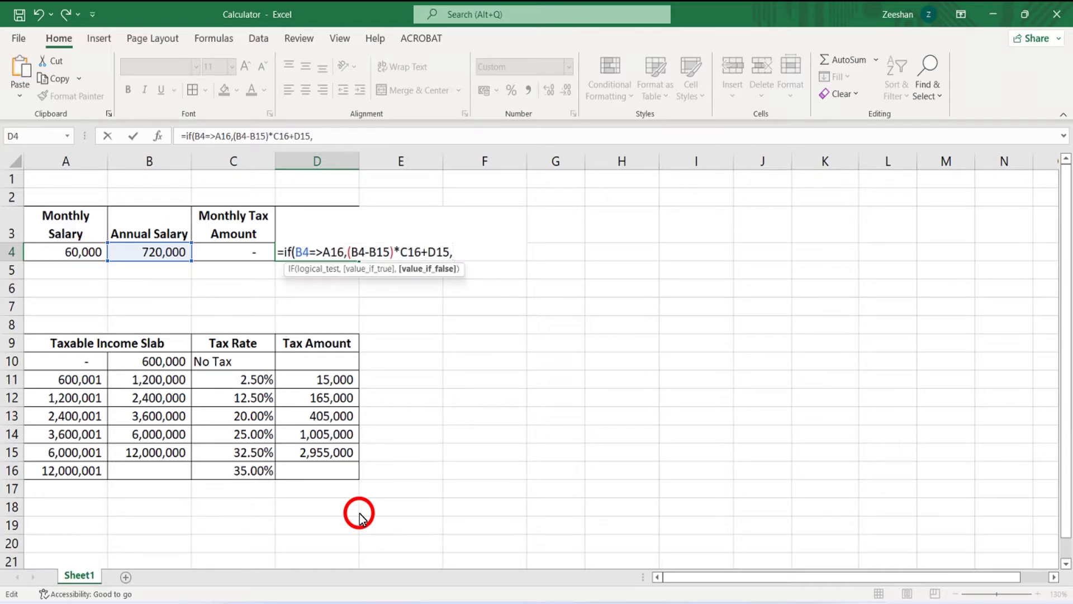
{"action": "key", "text": "ctrl+v"}
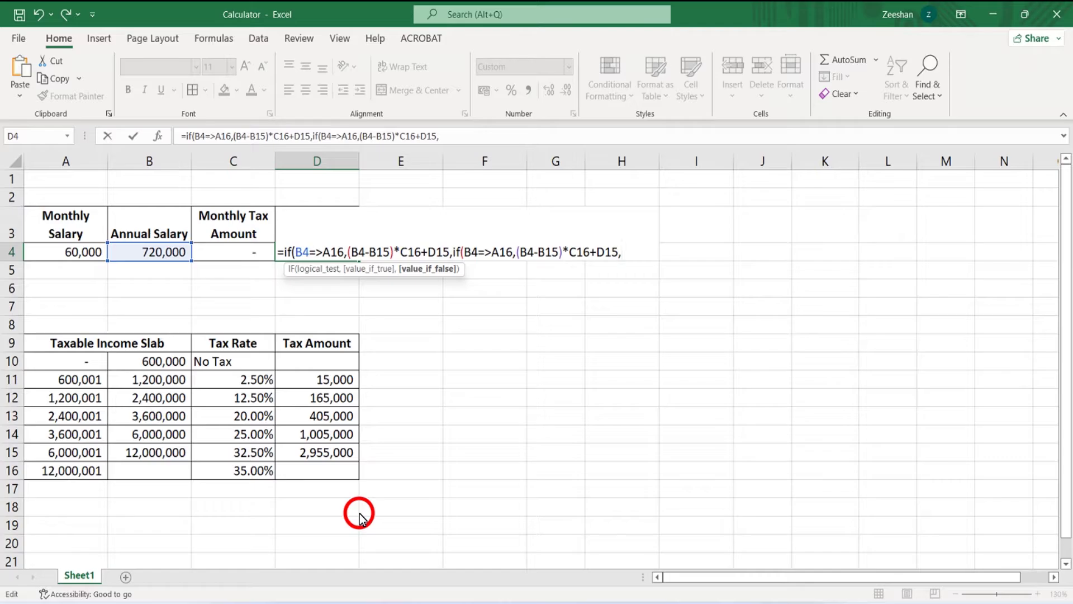
- Change the slab reference in the second IF clause's test to A15, so it reads B4=>A15
{"action": "key", "text": "Left"}
{"action": "key", "text": "Left"}
{"action": "key", "text": "Left"}
{"action": "key", "text": "Left"}
{"action": "key", "text": "Left"}
{"action": "key", "text": "Left"}
{"action": "key", "text": "Left"}
{"action": "key", "text": "Left"}
{"action": "key", "text": "Left"}
{"action": "key", "text": "Left"}
{"action": "key", "text": "Left"}
{"action": "key", "text": "Left"}
{"action": "key", "text": "Left"}
{"action": "key", "text": "Left"}
{"action": "key", "text": "Left"}
{"action": "key", "text": "Left"}
{"action": "key", "text": "Left"}
{"action": "key", "text": "Left"}
{"action": "key", "text": "Left"}
{"action": "key", "text": "Left"}
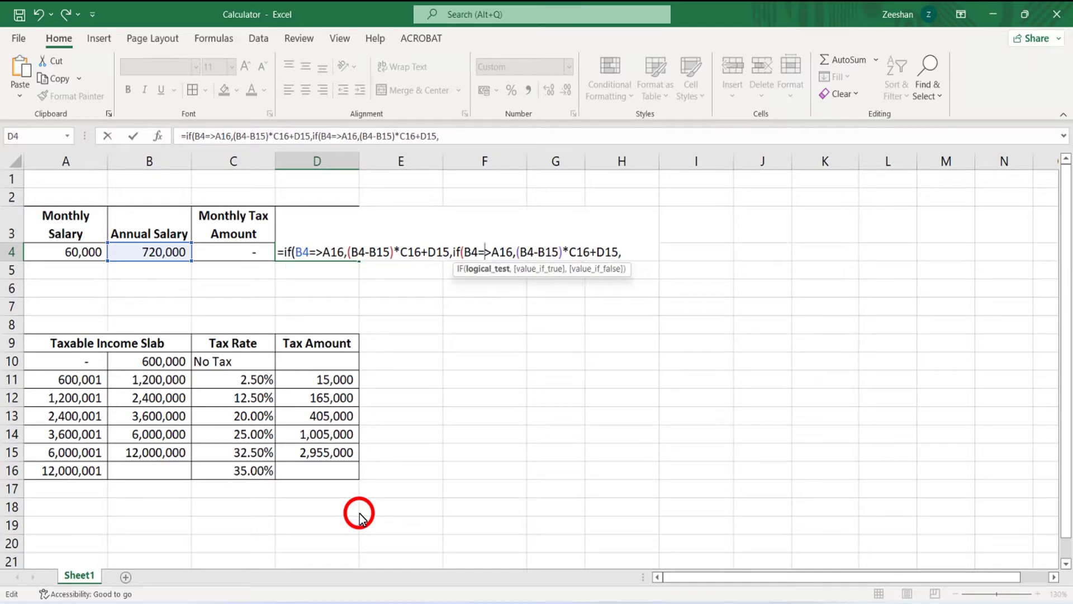
{"action": "key", "text": "Left"}
{"action": "key", "text": "Left"}
{"action": "key", "text": "Right"}
{"action": "key", "text": "Right"}
{"action": "key", "text": "Right"}
{"action": "key", "text": "Right"}
{"action": "key", "text": "Right"}
{"action": "key", "text": "Right"}
{"action": "key", "text": "Right"}
{"action": "key", "text": "shift+Right"}
{"action": "type", "text": "5"}
- Change the second IF clause's tax calculation to (B4-B14)*C15+D14
{"action": "key", "text": "Right"}
{"action": "key", "text": "Right"}
{"action": "key", "text": "Right"}
{"action": "key", "text": "Right"}
{"action": "key", "text": "Right"}
{"action": "key", "text": "Right"}
{"action": "key", "text": "Right"}
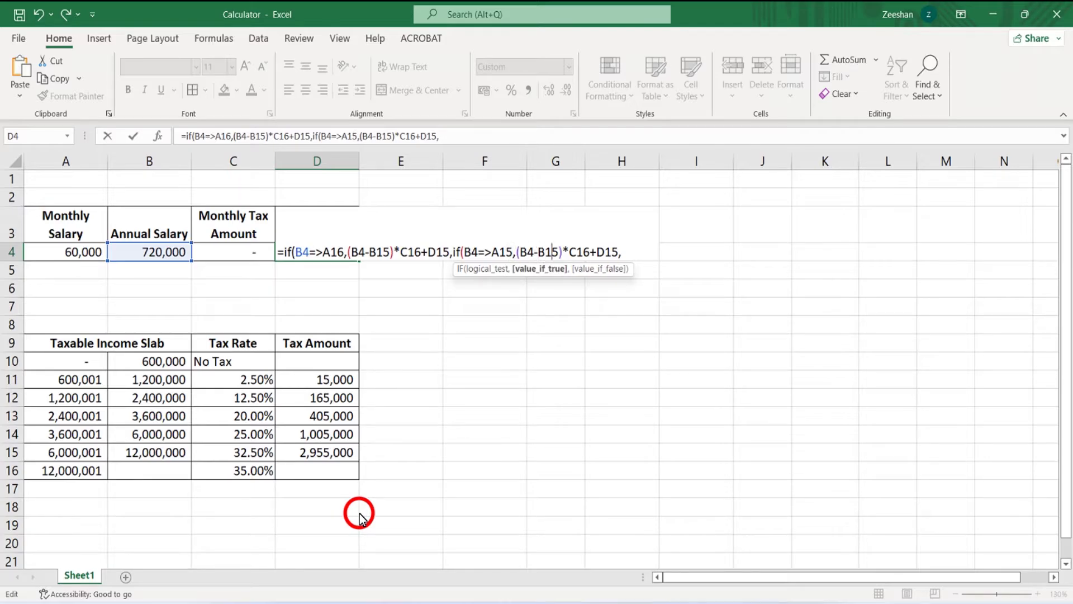
{"action": "key", "text": "shift+Right"}
{"action": "type", "text": "4"}
{"action": "key", "text": "Right"}
{"action": "key", "text": "Right"}
{"action": "key", "text": "shift+Right"}
{"action": "type", "text": "5"}
{"action": "key", "text": "Right"}
{"action": "key", "text": "Right"}
{"action": "key", "text": "Right"}
{"action": "key", "text": "shift+Right"}
{"action": "type", "text": "4"}
- Copy the second IF clause and paste it at the end of the D4 formula as a third nested clause
{"action": "key", "text": "shift+Left"}
{"action": "key", "text": "shift+Left"}
{"action": "key", "text": "shift+Left"}
{"action": "key", "text": "shift+Left"}
{"action": "key", "text": "shift+Left"}
{"action": "key", "text": "shift+Left"}
{"action": "key", "text": "shift+Left"}
{"action": "key", "text": "shift+Left"}
{"action": "key", "text": "shift+Left"}
{"action": "key", "text": "shift+Left"}
{"action": "key", "text": "shift+Left"}
{"action": "key", "text": "shift+Left"}
{"action": "key", "text": "shift+Left"}
{"action": "key", "text": "shift+Left"}
{"action": "key", "text": "shift+Left"}
{"action": "key", "text": "shift+Left"}
{"action": "key", "text": "shift+Left"}
{"action": "key", "text": "shift+Left"}
{"action": "key", "text": "shift+Left"}
{"action": "key", "text": "shift+Left"}
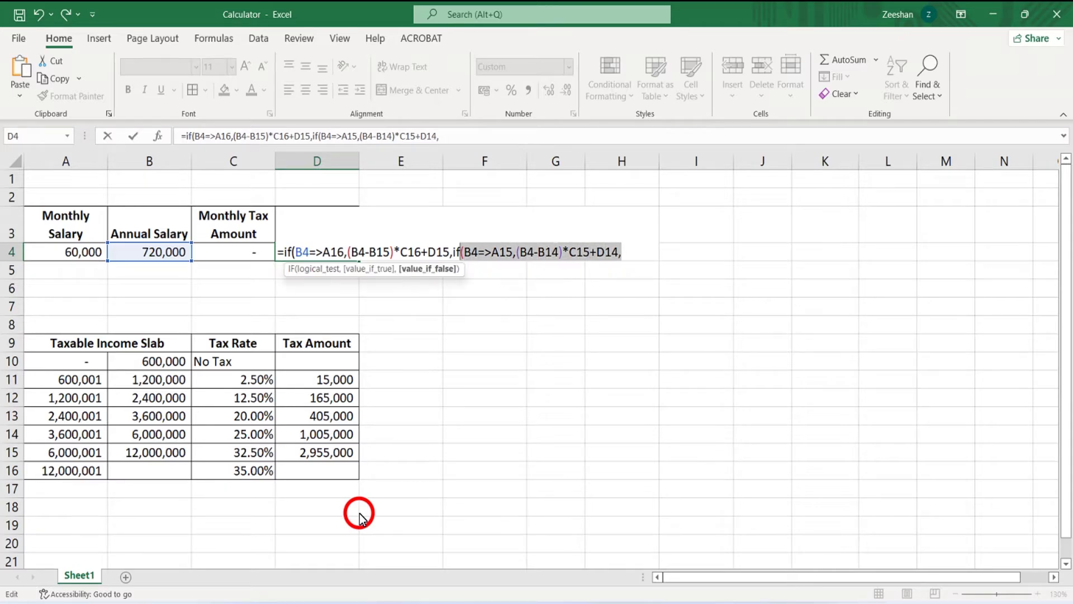
{"action": "key", "text": "shift+Left"}
{"action": "key", "text": "shift+Left"}
{"action": "key", "text": "End"}
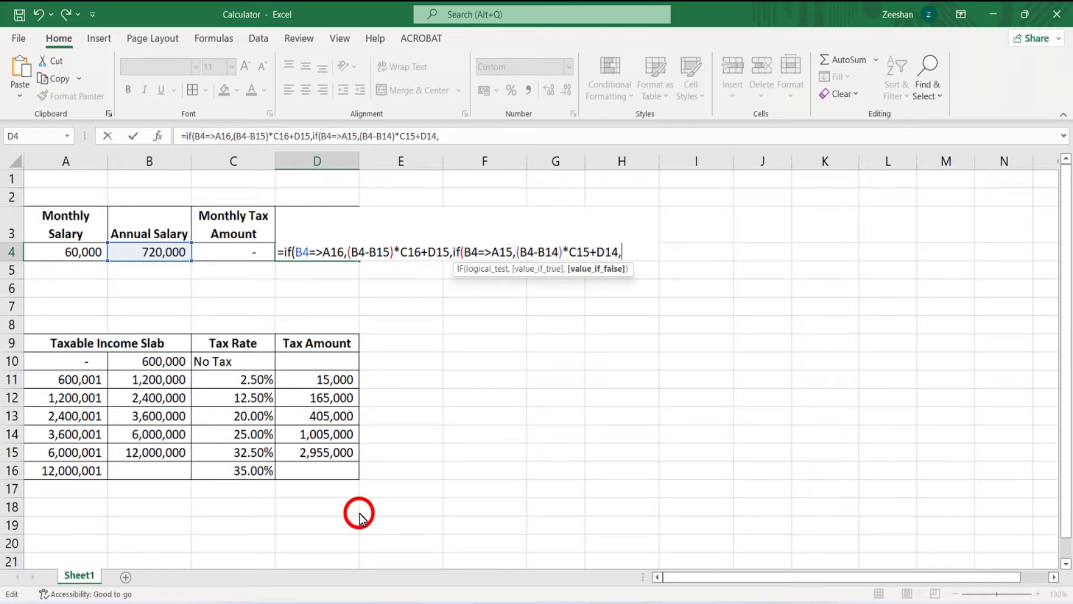
{"action": "key", "text": "ctrl+v"}
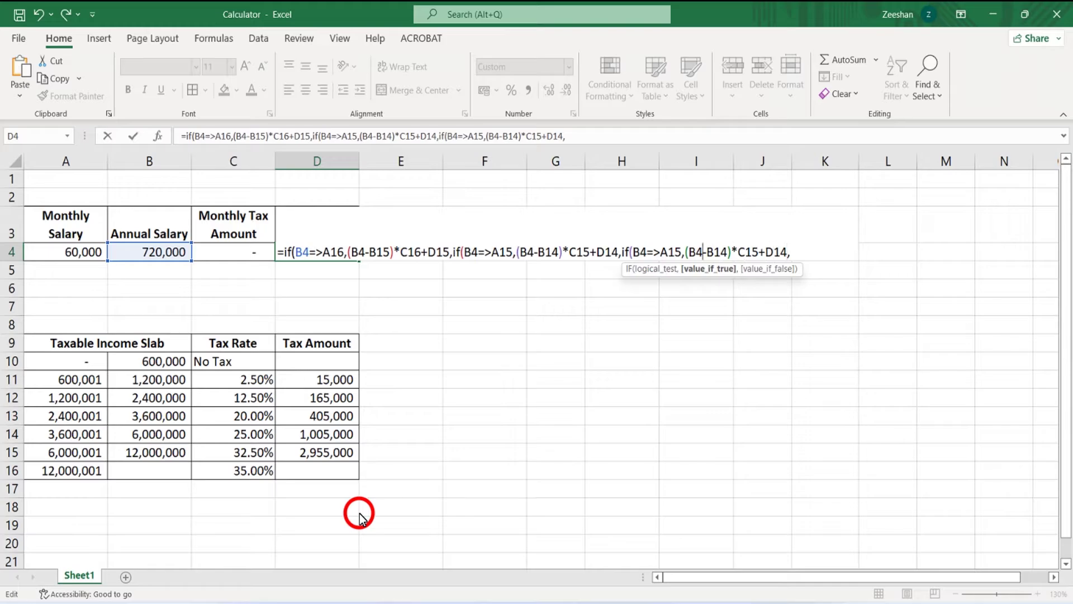
- Change the slab reference in the third IF clause's test to A14, so it reads B4=>A14
{"action": "key", "text": "Left"}
{"action": "key", "text": "Left"}
{"action": "key", "text": "Left"}
{"action": "key", "text": "Left"}
{"action": "key", "text": "shift+Left"}
{"action": "type", "text": "4"}
- Change the third IF clause's tax calculation to (B4-B13)*C14+D13
{"action": "key", "text": "Right"}
{"action": "key", "text": "Right"}
{"action": "key", "text": "Right"}
{"action": "key", "text": "Right"}
{"action": "key", "text": "Right"}
{"action": "key", "text": "Right"}
{"action": "key", "text": "Right"}
{"action": "key", "text": "shift+Right"}
{"action": "type", "text": "3"}
{"action": "key", "text": "Right"}
{"action": "key", "text": "Right"}
{"action": "key", "text": "Right"}
{"action": "key", "text": "Right"}
{"action": "key", "text": "shift+Right"}
{"action": "type", "text": "4"}
{"action": "key", "text": "shift+Right"}
{"action": "type", "text": "3"}
{"action": "key", "text": "Right"}
- Copy the third IF clause and paste it at the end of the D4 formula as a fourth nested clause
{"action": "key", "text": "ctrl+shift+Left"}
{"action": "key", "text": "ctrl+shift+Left"}
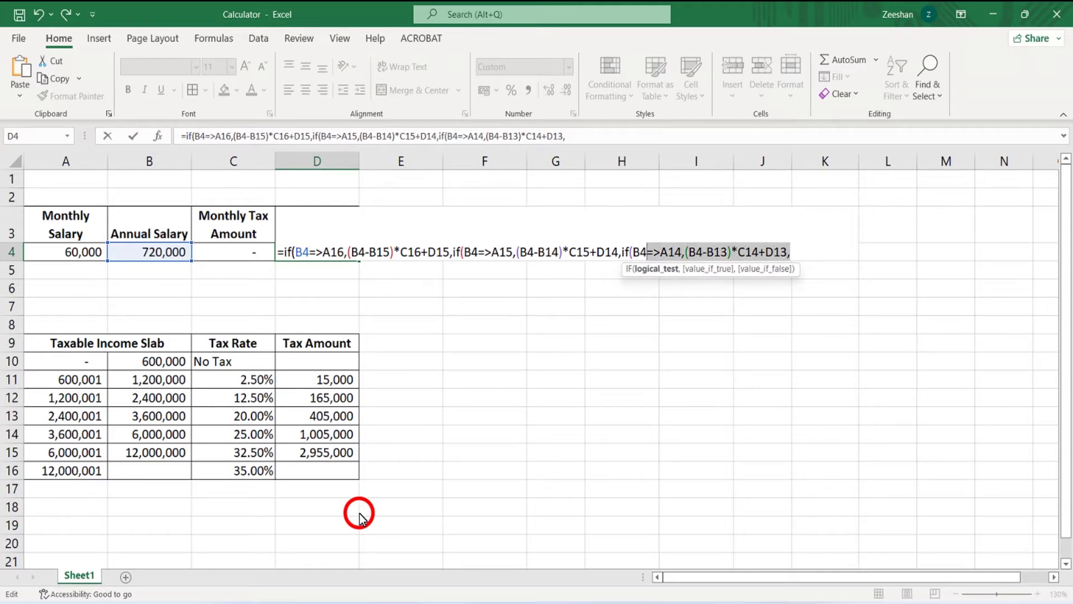
{"action": "key", "text": "shift+Left"}
{"action": "key", "text": "shift+Left"}
{"action": "key", "text": "shift+Left"}
{"action": "key", "text": "End"}
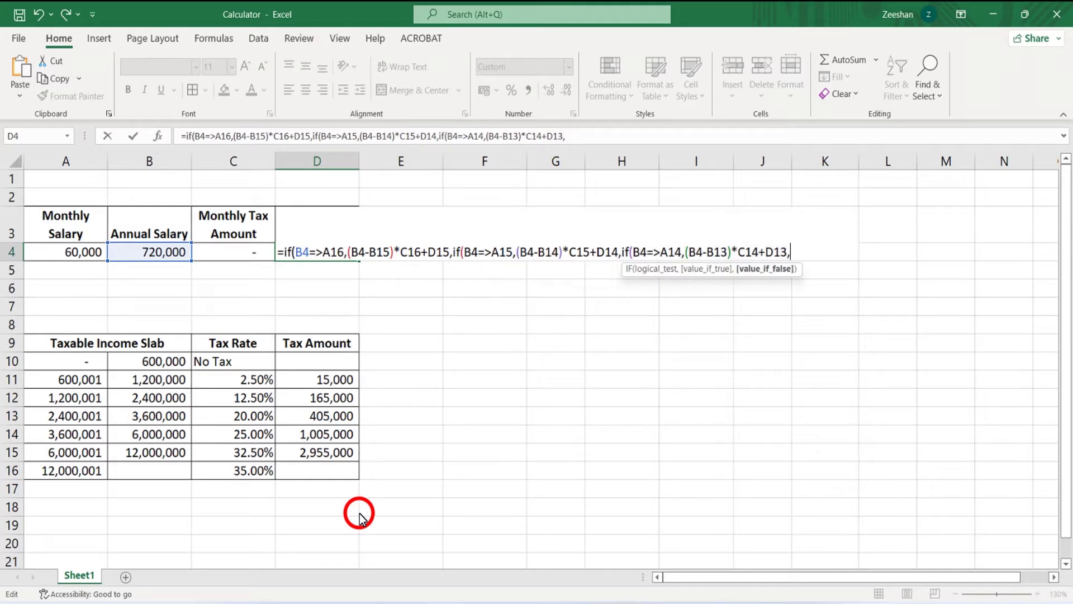
{"action": "key", "text": "ctrl+v"}
- Change the slab reference in the fourth IF clause's test to A13, so it reads B4=>A13
{"action": "key", "text": "Left"}
{"action": "key", "text": "Left"}
{"action": "key", "text": "Left"}
{"action": "key", "text": "Left"}
{"action": "key", "text": "Left"}
{"action": "key", "text": "Left"}
{"action": "key", "text": "Left"}
{"action": "key", "text": "Left"}
{"action": "key", "text": "Left"}
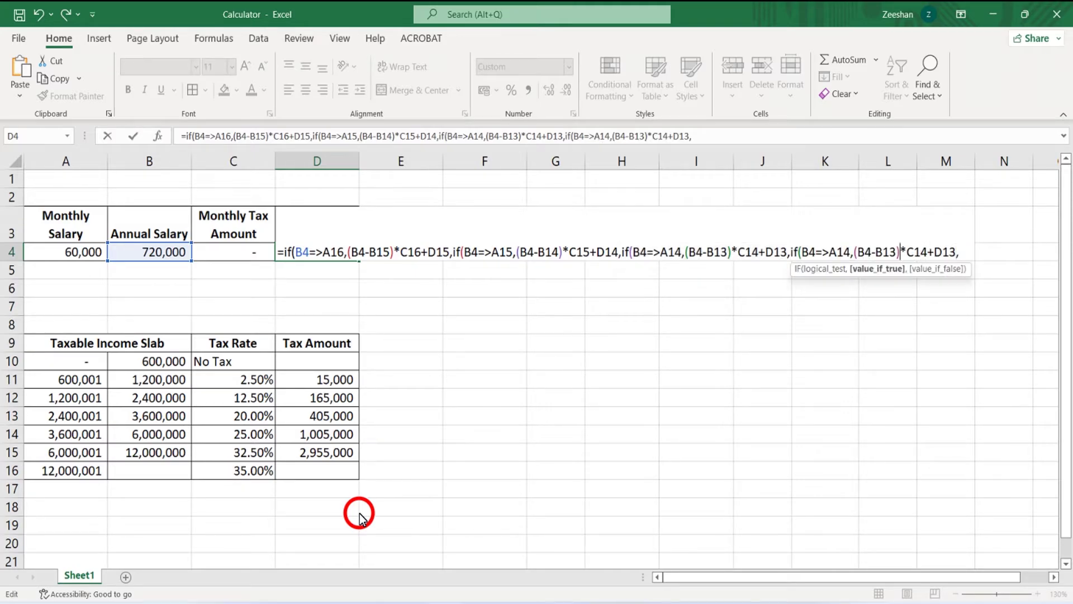
{"action": "key", "text": "Left"}
{"action": "key", "text": "Left"}
{"action": "key", "text": "shift+Left"}
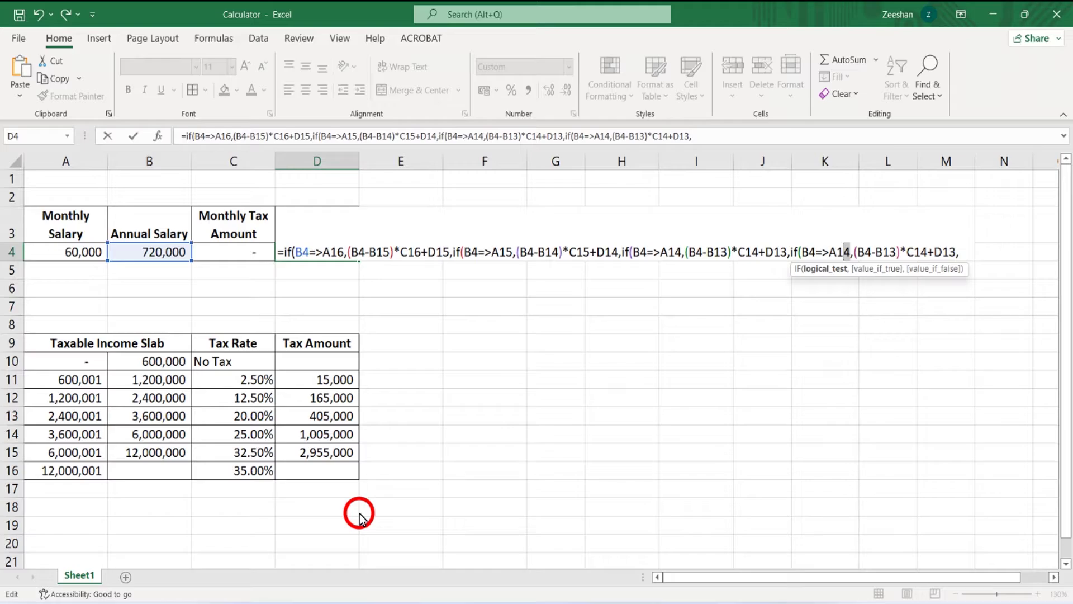
{"action": "type", "text": "3"}
- Change the fourth IF clause's tax calculation to (B4-B12)*C13+D12
{"action": "key", "text": "Right"}
{"action": "key", "text": "Right"}
{"action": "key", "text": "Right"}
{"action": "key", "text": "Right"}
{"action": "key", "text": "Right"}
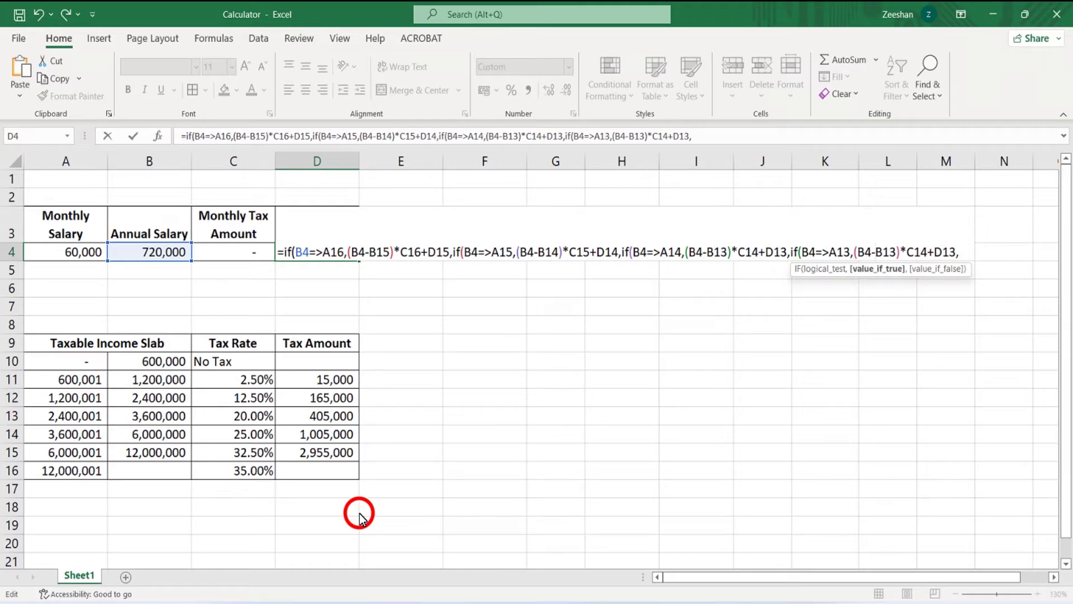
{"action": "key", "text": "shift+Right"}
{"action": "type", "text": "2"}
{"action": "key", "text": "Right"}
{"action": "key", "text": "Right"}
{"action": "key", "text": "shift+Right"}
{"action": "type", "text": "3"}
{"action": "key", "text": "Right"}
{"action": "key", "text": "Right"}
{"action": "key", "text": "Right"}
{"action": "key", "text": "shift+Right"}
{"action": "type", "text": "2"}
- Copy the fourth IF clause and paste it at the end of the D4 formula as a fifth nested clause
{"action": "key", "text": "Right"}
{"action": "key", "text": "shift+Left"}
{"action": "key", "text": "shift+Left"}
{"action": "key", "text": "shift+Left"}
{"action": "key", "text": "shift+Left"}
{"action": "key", "text": "shift+Left"}
{"action": "key", "text": "shift+Left"}
{"action": "key", "text": "shift+Left"}
{"action": "key", "text": "shift+Left"}
{"action": "key", "text": "shift+Left"}
{"action": "key", "text": "shift+Left"}
{"action": "key", "text": "shift+Left"}
{"action": "key", "text": "shift+Left"}
{"action": "key", "text": "shift+Left"}
{"action": "key", "text": "shift+Left"}
{"action": "key", "text": "shift+Left"}
{"action": "key", "text": "shift+Left"}
{"action": "key", "text": "shift+Left"}
{"action": "key", "text": "shift+Left"}
{"action": "key", "text": "shift+Left"}
{"action": "key", "text": "shift+Left"}
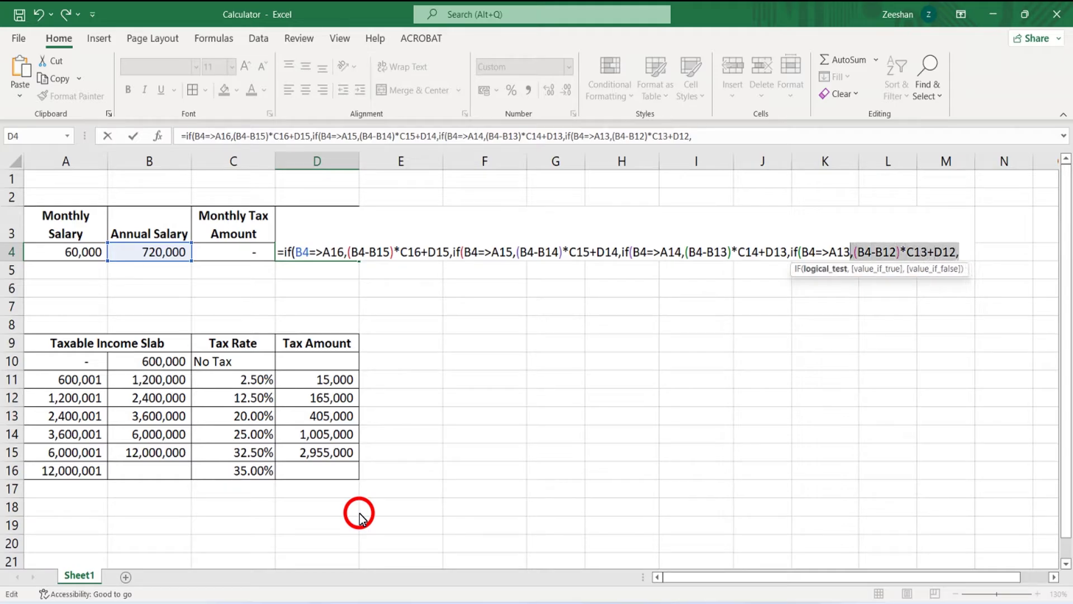
{"action": "key", "text": "shift+Left"}
{"action": "key", "text": "shift+Left"}
{"action": "key", "text": "ctrl+c"}
{"action": "key", "text": "Right"}
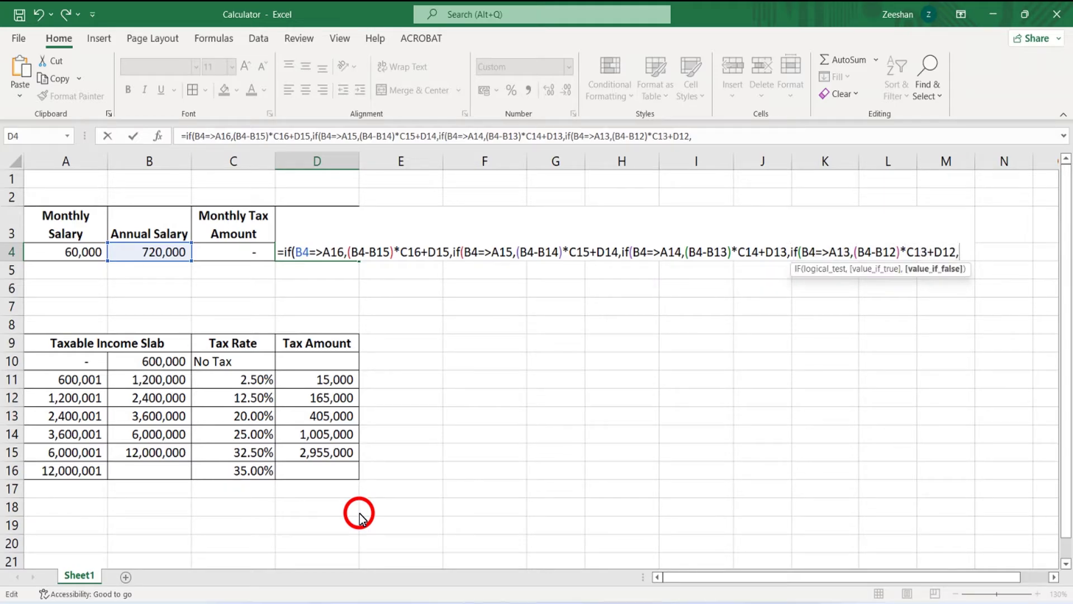
{"action": "key", "text": "ctrl+v"}
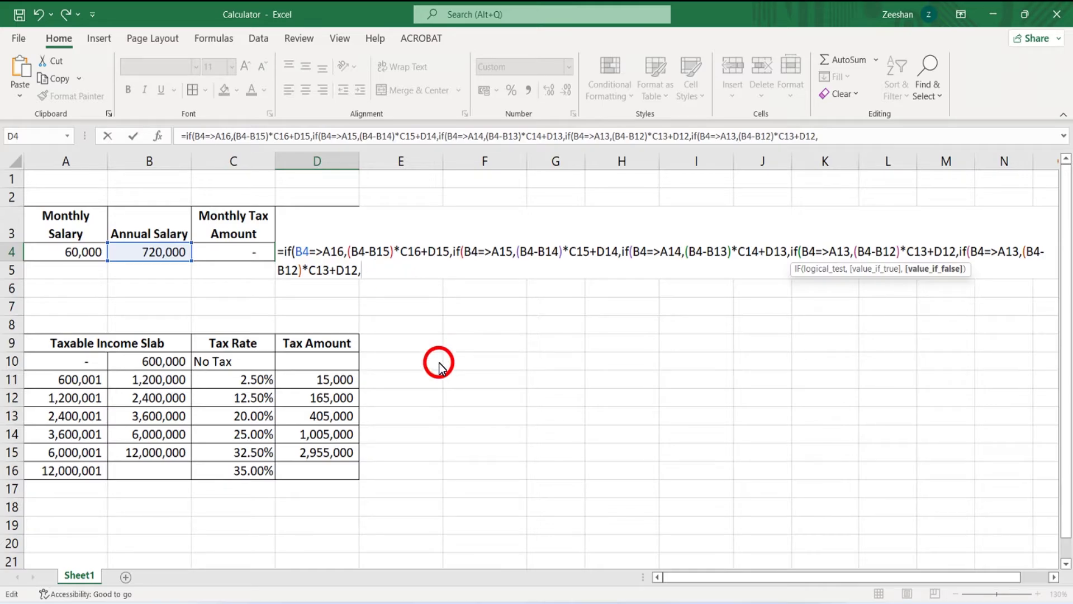
- Change the slab reference in the fifth IF clause's test to A12, so it reads B4=>A12
{"action": "key", "text": "Left"}
{"action": "key", "text": "Left"}
{"action": "key", "text": "Left"}
{"action": "key", "text": "Left"}
{"action": "key", "text": "Left"}
{"action": "key", "text": "Left"}
{"action": "key", "text": "Left"}
{"action": "key", "text": "Left"}
{"action": "key", "text": "Left"}
{"action": "key", "text": "Left"}
{"action": "key", "text": "Left"}
{"action": "key", "text": "Left"}
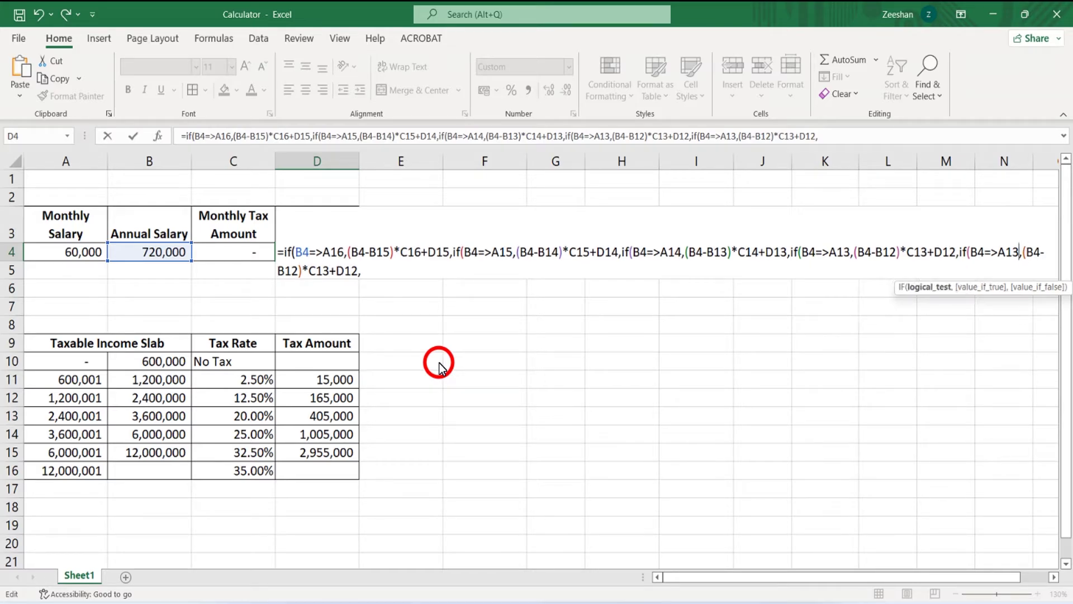
{"action": "key", "text": "Left"}
{"action": "key", "text": "Left"}
{"action": "key", "text": "shift+Left"}
{"action": "type", "text": "2"}
- Change the fifth IF clause's tax calculation to (B4-B11)*C12+D11
{"action": "key", "text": "Right"}
{"action": "key", "text": "Right"}
{"action": "key", "text": "Right"}
{"action": "key", "text": "Right"}
{"action": "key", "text": "Right"}
{"action": "key", "text": "Right"}
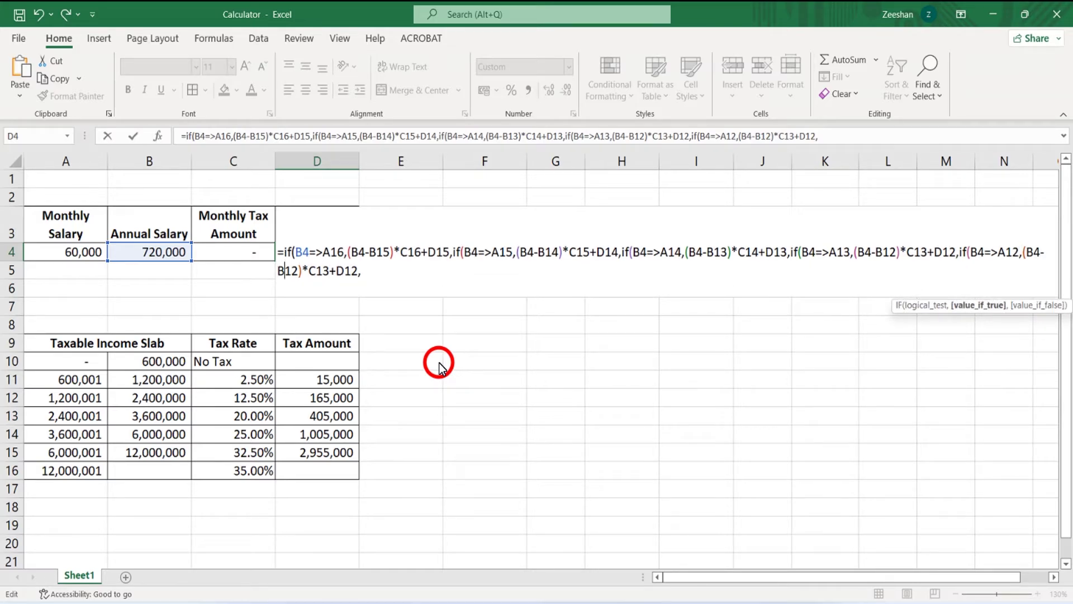
{"action": "key", "text": "shift+Right"}
{"action": "type", "text": "1"}
{"action": "key", "text": "Right"}
{"action": "key", "text": "Right"}
{"action": "key", "text": "Right"}
{"action": "key", "text": "Right"}
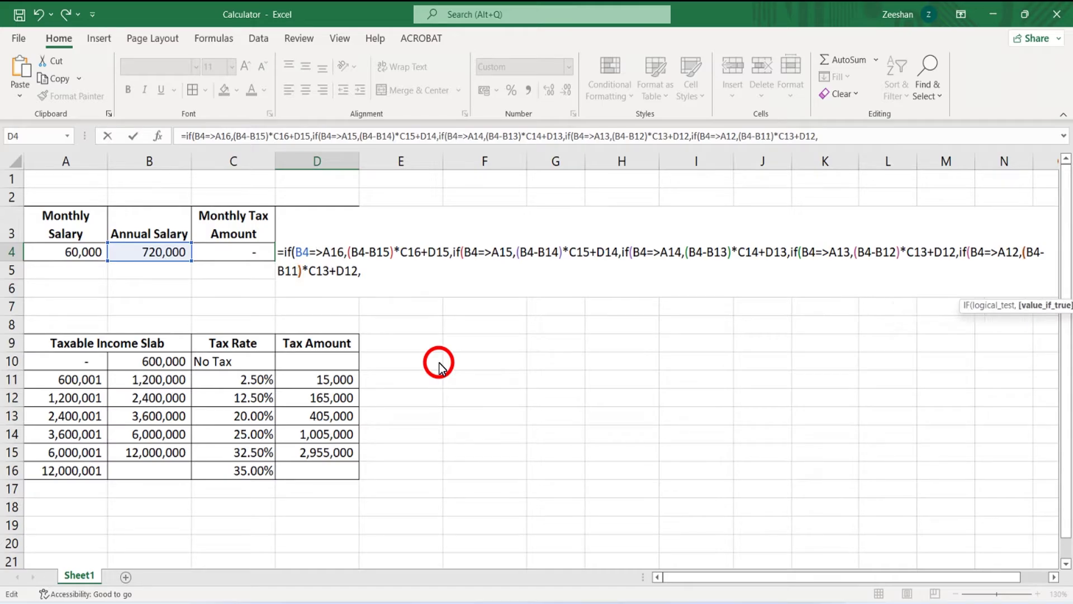
{"action": "key", "text": "shift+Left"}
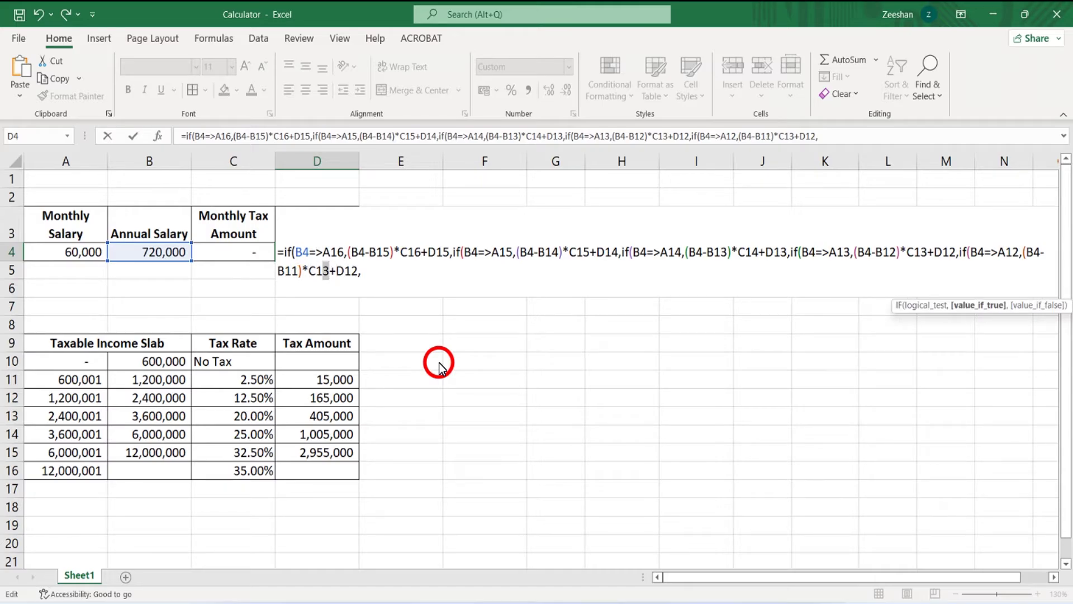
{"action": "type", "text": "2"}
{"action": "key", "text": "shift+Right"}
{"action": "key", "text": "shift+Right"}
{"action": "type", "text": "11"}
- Copy the fifth IF clause and paste it at the end of the D4 formula as a sixth nested clause
{"action": "key", "text": "ctrl+shift+Left"}
{"action": "key", "text": "ctrl+shift+Left"}
{"action": "key", "text": "ctrl+shift+Left"}
{"action": "key", "text": "ctrl+shift+Left"}
{"action": "key", "text": "ctrl+shift+Left"}
{"action": "key", "text": "ctrl+shift+Left"}
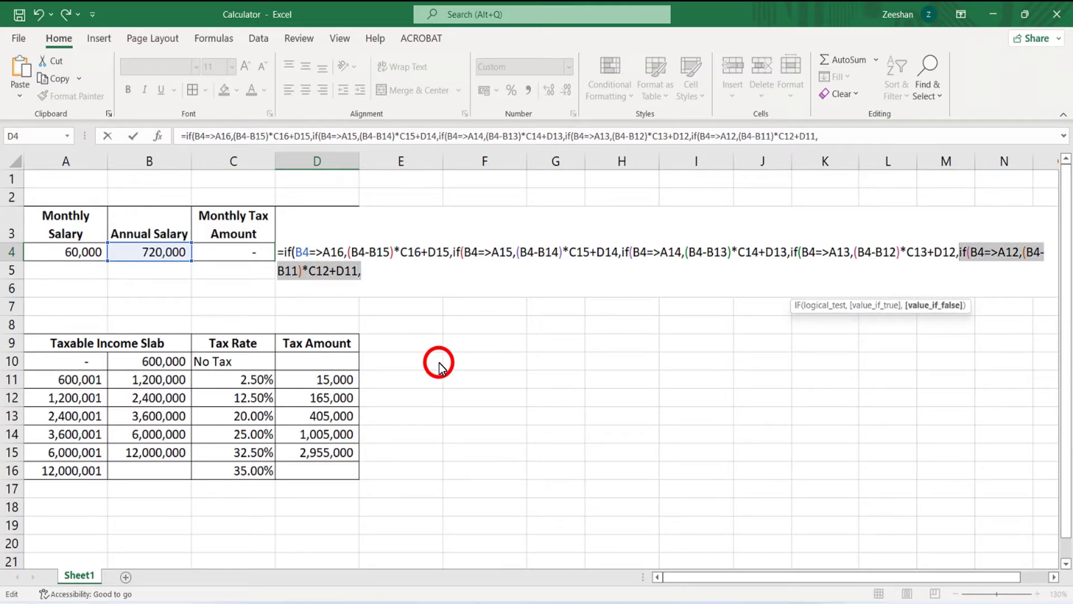
{"action": "key", "text": "ctrl+c"}
{"action": "key", "text": "Right"}
{"action": "key", "text": "ctrl+v"}
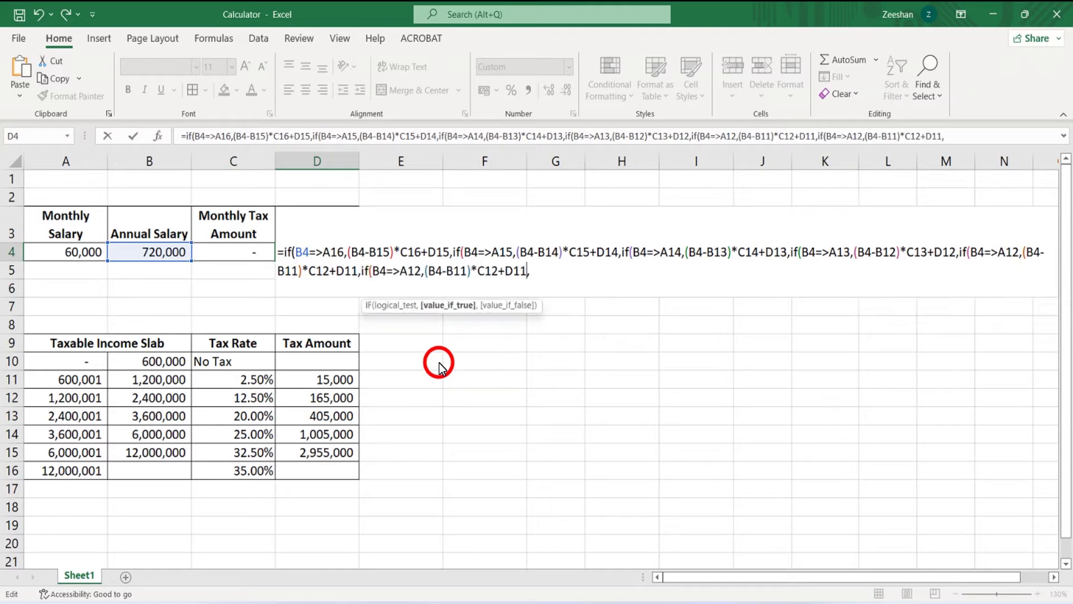
- Change the slab reference in the sixth IF clause's test to A11, so it reads B4=>A11
{"action": "key", "text": "ctrl+Left"}
{"action": "key", "text": "ctrl+Left"}
{"action": "key", "text": "ctrl+Left"}
{"action": "key", "text": "ctrl+Left"}
{"action": "key", "text": "shift+Left"}
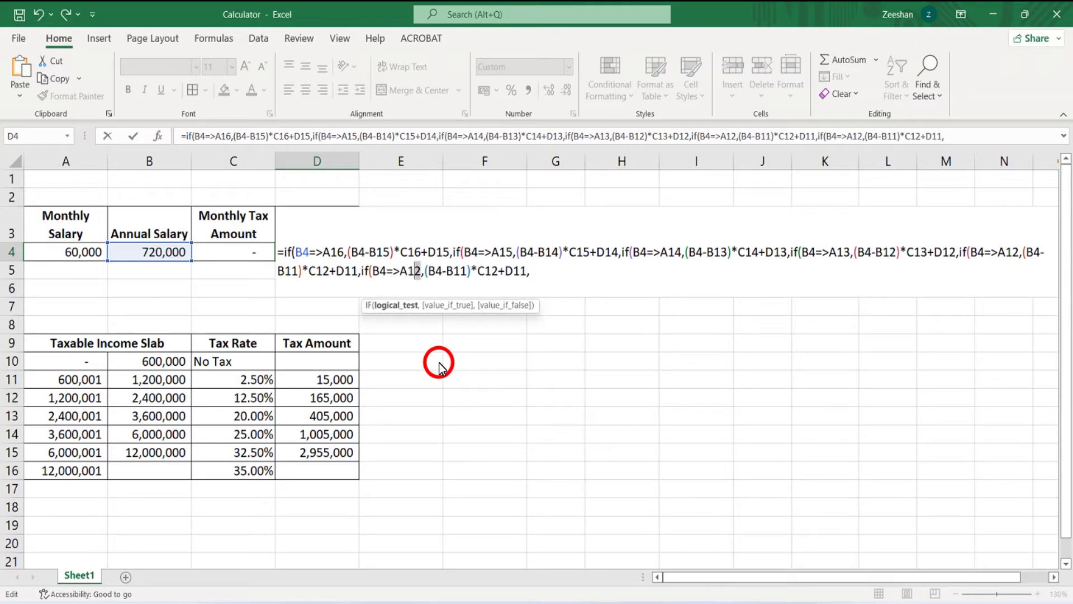
{"action": "type", "text": "1"}
- Change the sixth IF clause's tax calculation to (B4-B10)*C11+D10
{"action": "key", "text": "Right"}
{"action": "key", "text": "Right"}
{"action": "key", "text": "Right"}
{"action": "key", "text": "Right"}
{"action": "key", "text": "Right"}
{"action": "key", "text": "Right"}
{"action": "key", "text": "Right"}
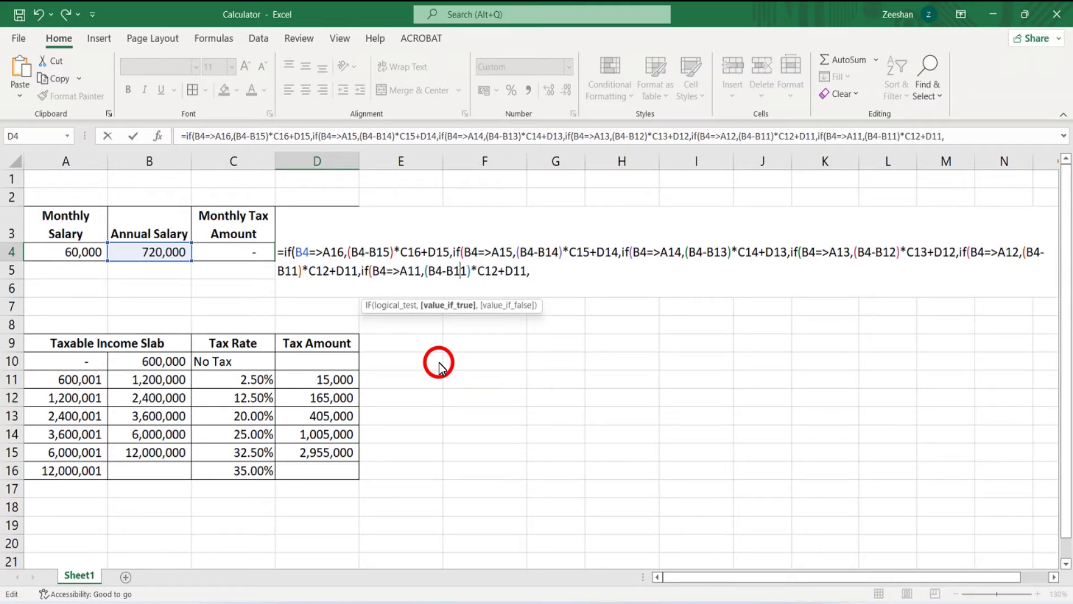
{"action": "key", "text": "shift+Right"}
{"action": "type", "text": "0"}
{"action": "key", "text": "Right"}
{"action": "key", "text": "Right"}
{"action": "key", "text": "Right"}
{"action": "key", "text": "Right"}
{"action": "key", "text": "shift+Right"}
{"action": "type", "text": "1"}
{"action": "key", "text": "Right"}
{"action": "key", "text": "Right"}
{"action": "key", "text": "Right"}
{"action": "key", "text": "Right"}
{"action": "key", "text": "shift+Right"}
{"action": "type", "text": "0"}
- Finish the D4 formula with "No Tax" as the final value if false, close all six IF parentheses and enter it
{"action": "key", "text": "Right"}
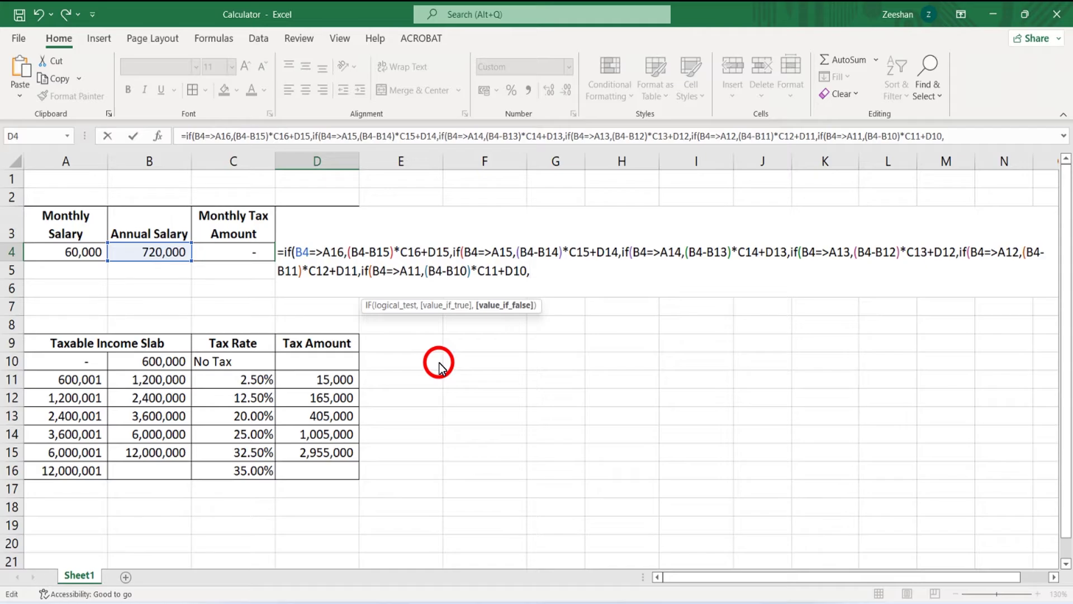
{"action": "type", "text": "\"No Tax\")"}
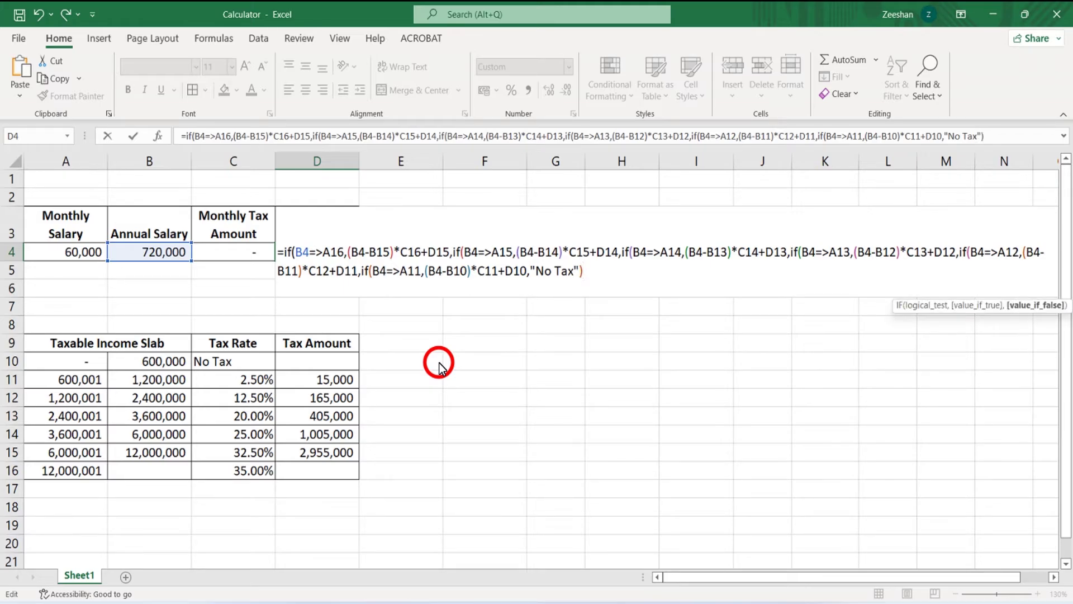
{"action": "type", "text": ")))))"}
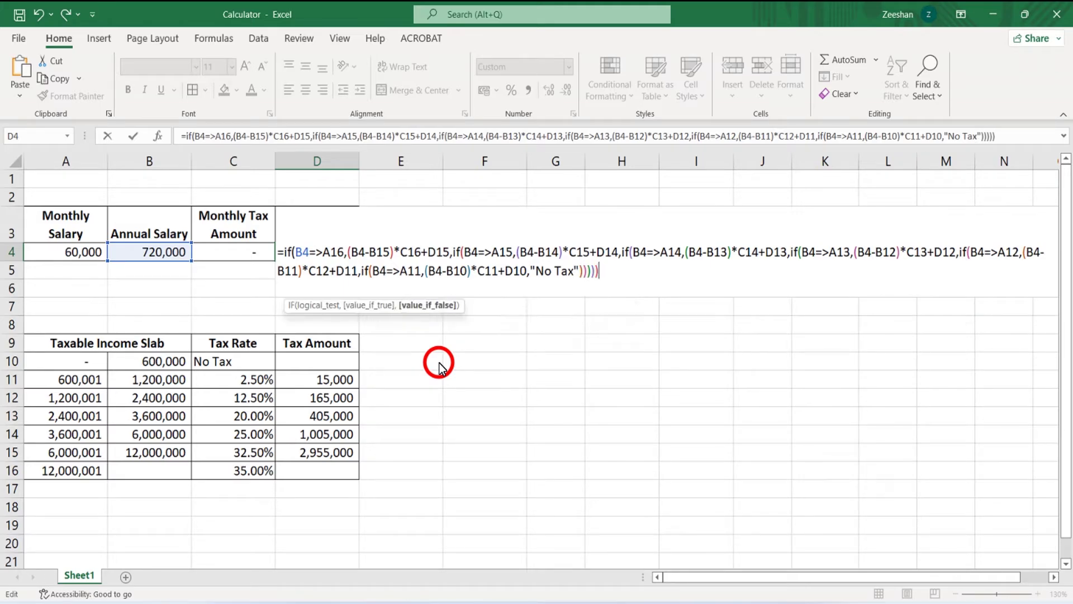
{"action": "key", "text": "Return"}
{"action": "left_click", "coordinate": [439, 364]}
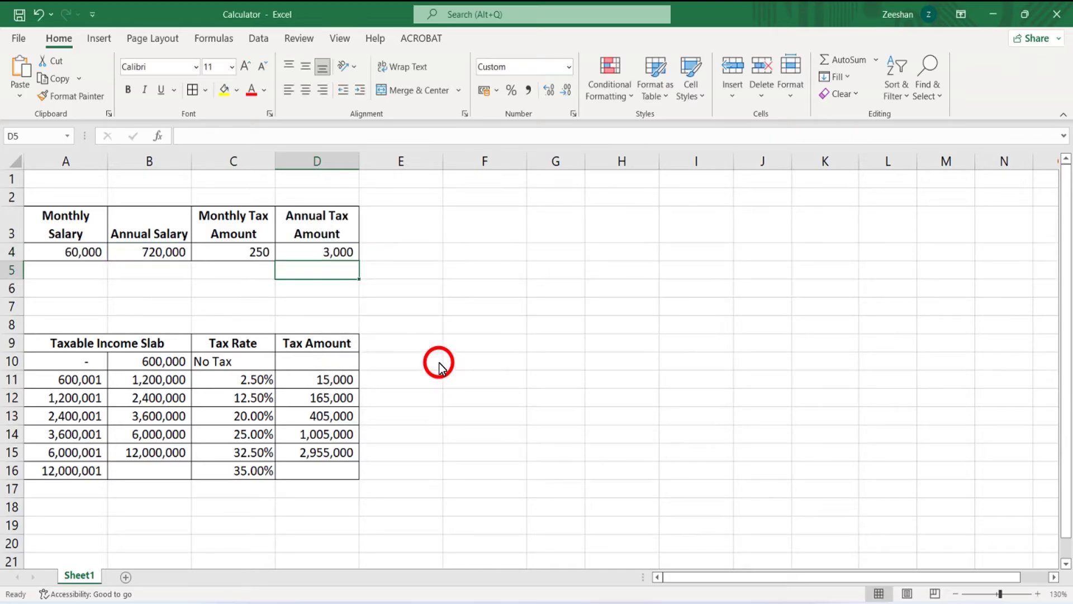
- Set the monthly salary in A4 to 120000 to test the calculator
{"action": "key", "text": "Left"}
{"action": "key", "text": "Left"}
{"action": "key", "text": "Left"}
{"action": "key", "text": "Up"}
{"action": "key", "text": "Down"}
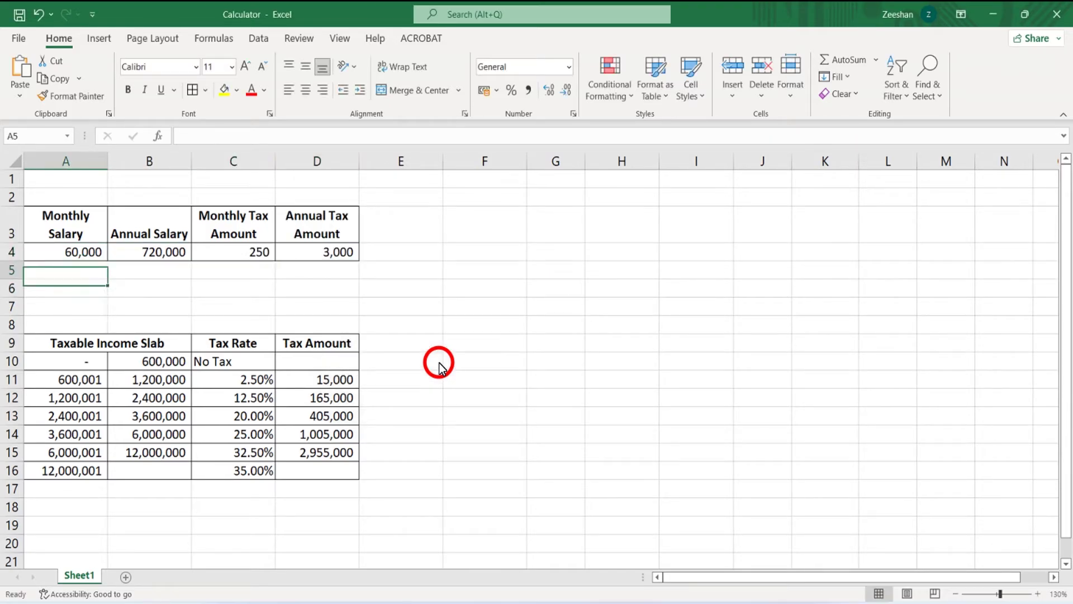
{"action": "key", "text": "Up"}
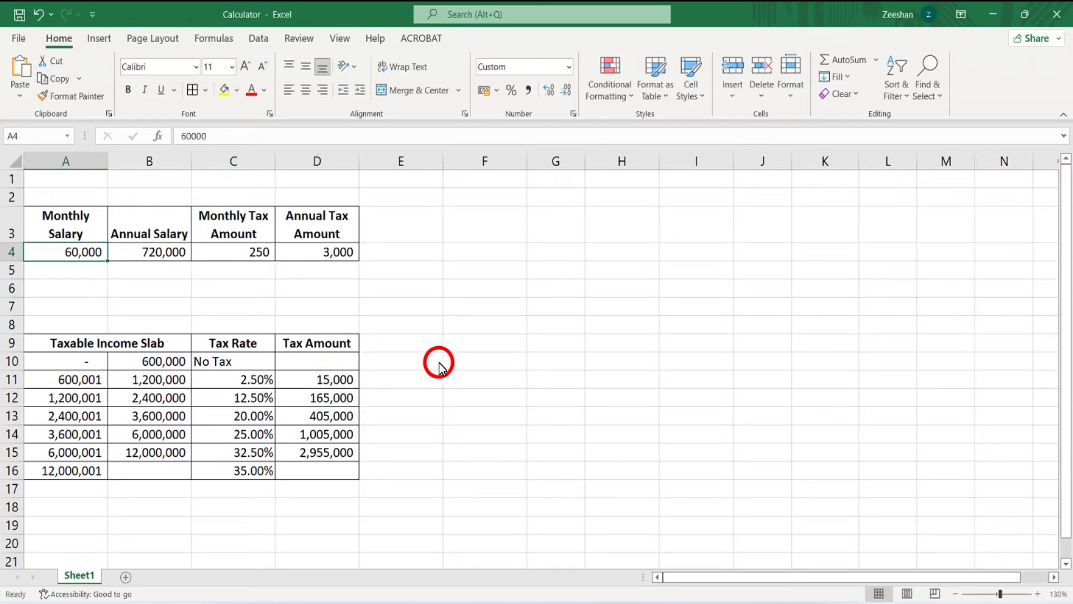
{"action": "key", "text": "Down"}
{"action": "key", "text": "Up"}
{"action": "type", "text": "120000"}
{"action": "key", "text": "Return"}
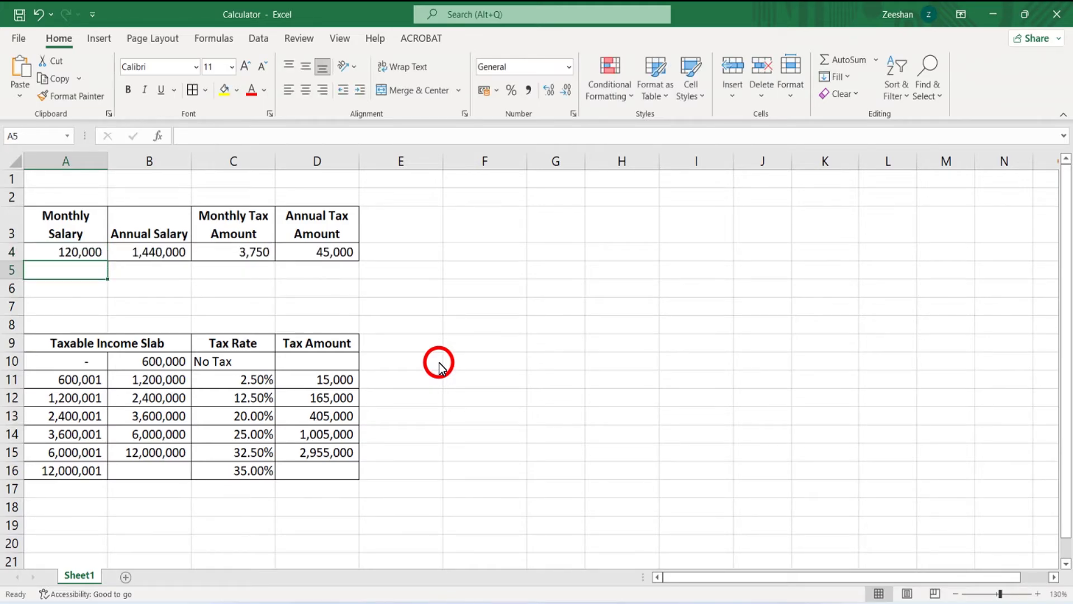
- Enter the check formula +B4-B11 in B6 for the annual salary exceeding the 2.50% slab's upper limit
{"action": "key", "text": "Right"}
{"action": "key", "text": "Down"}
{"action": "key", "text": "Up"}
{"action": "key", "text": "Up"}
{"action": "key", "text": "Down"}
{"action": "key", "text": "Down"}
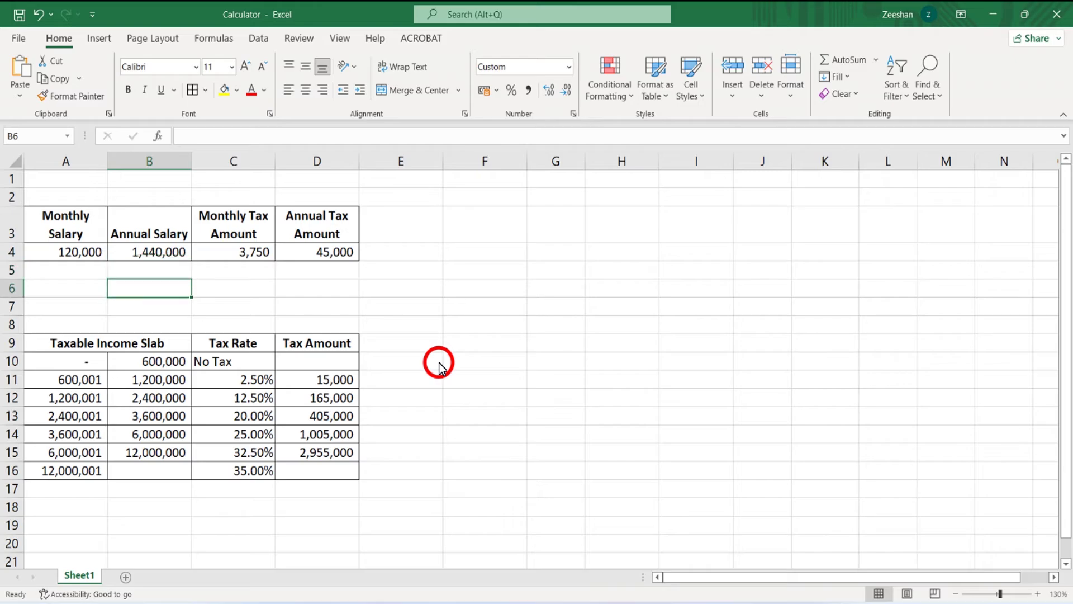
{"action": "type", "text": "+"}
{"action": "key", "text": "Up"}
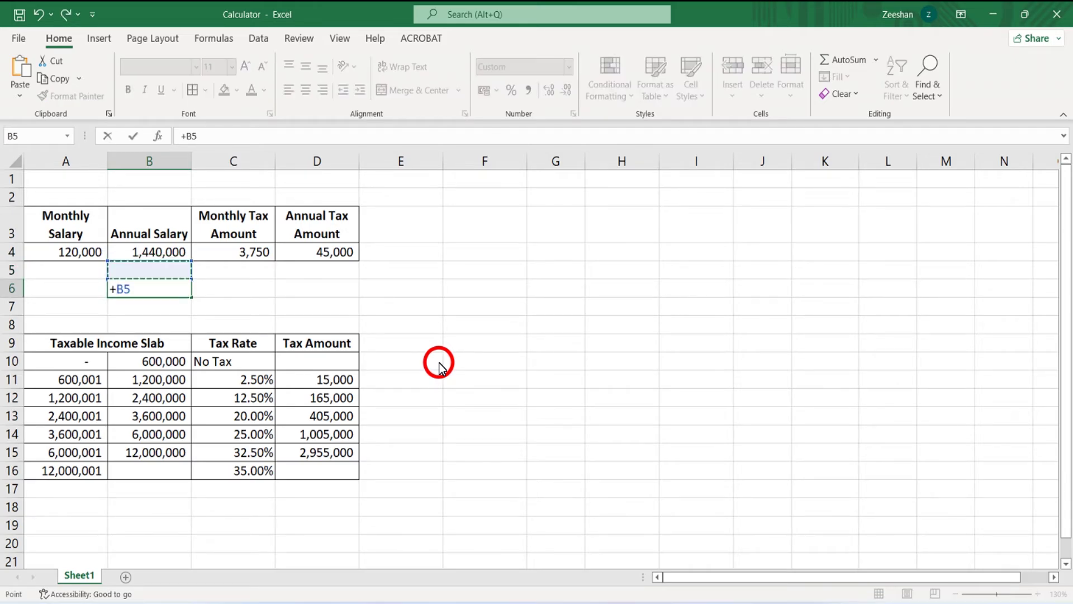
{"action": "key", "text": "Up"}
{"action": "type", "text": "-"}
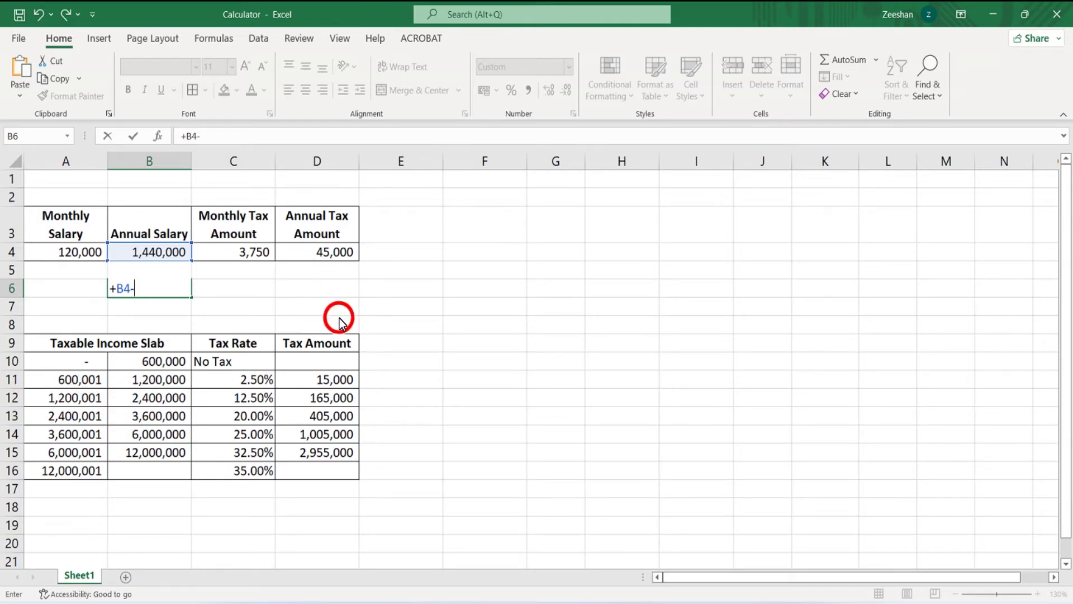
{"action": "key", "text": "Down"}
{"action": "key", "text": "Down"}
{"action": "key", "text": "Down"}
{"action": "key", "text": "Down"}
{"action": "key", "text": "Down"}
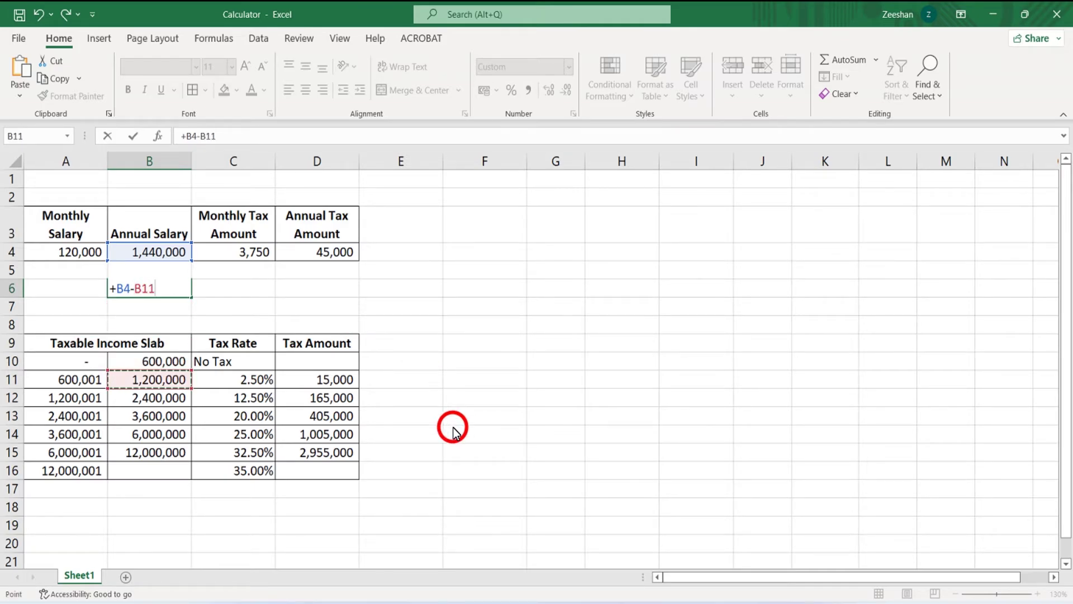
{"action": "key", "text": "Return"}
- Enter the formula +B6*C12 in C6 to apply the 12.50% tax rate to the excess amount
{"action": "key", "text": "Up"}
{"action": "key", "text": "Right"}
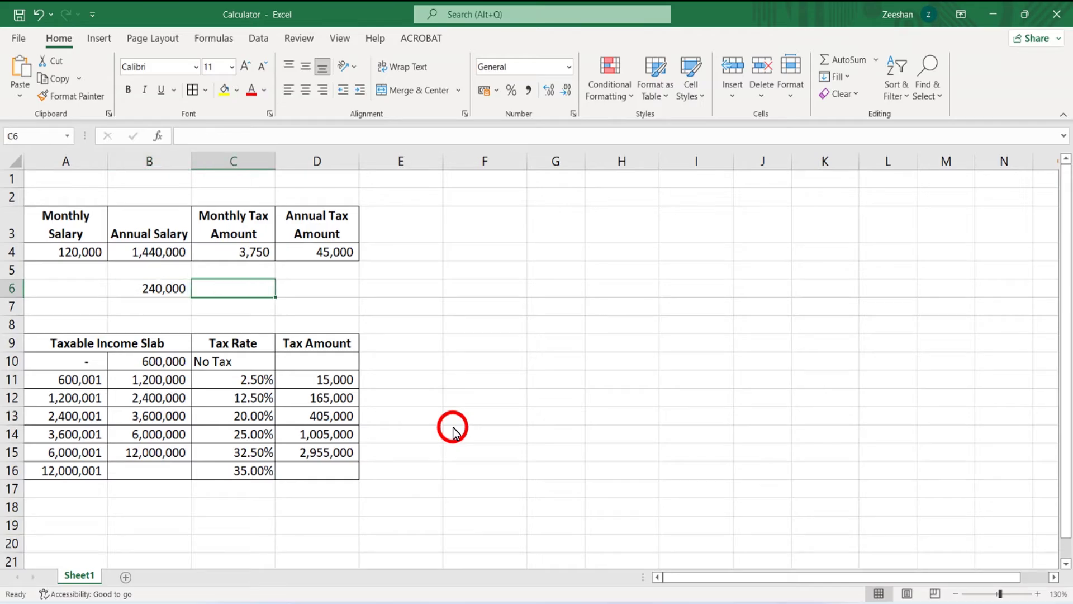
{"action": "type", "text": "+"}
{"action": "key", "text": "Left"}
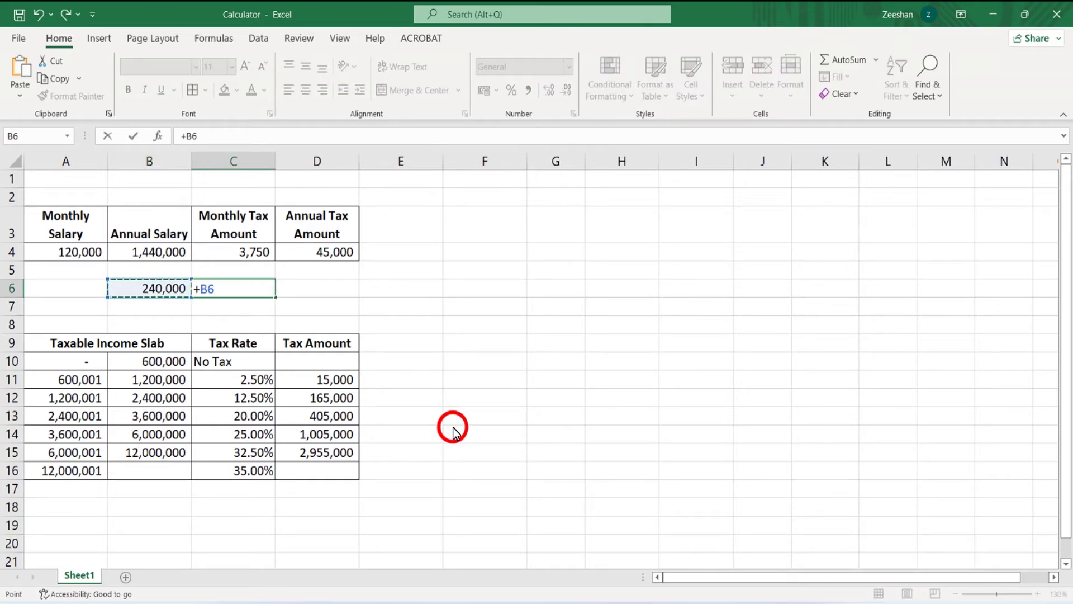
{"action": "type", "text": "*"}
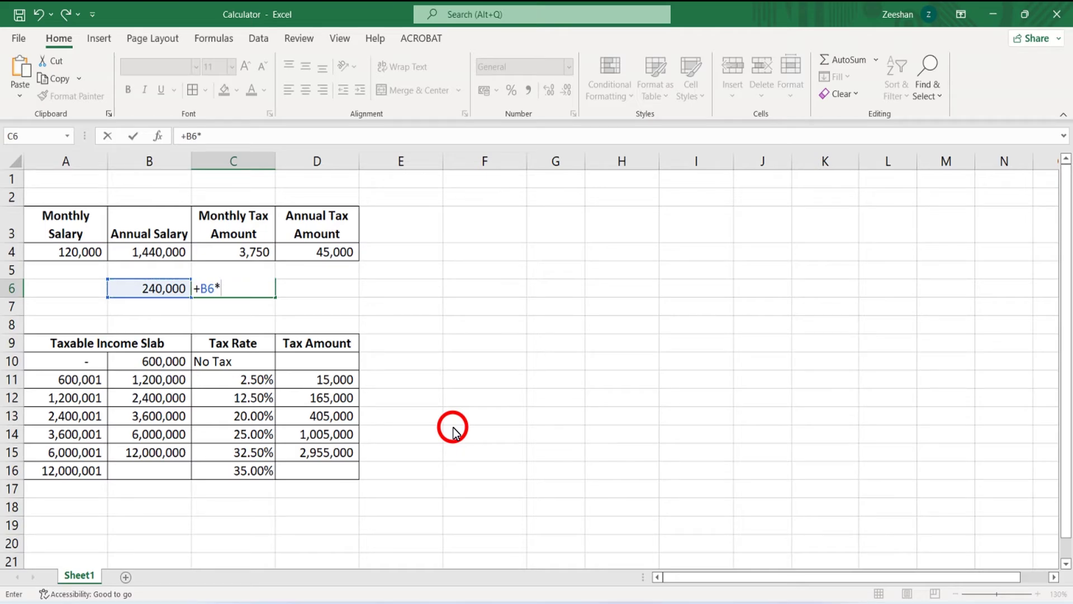
{"action": "key", "text": "Down"}
{"action": "key", "text": "Down"}
{"action": "key", "text": "Down"}
{"action": "key", "text": "Down"}
{"action": "key", "text": "Down"}
{"action": "key", "text": "Down"}
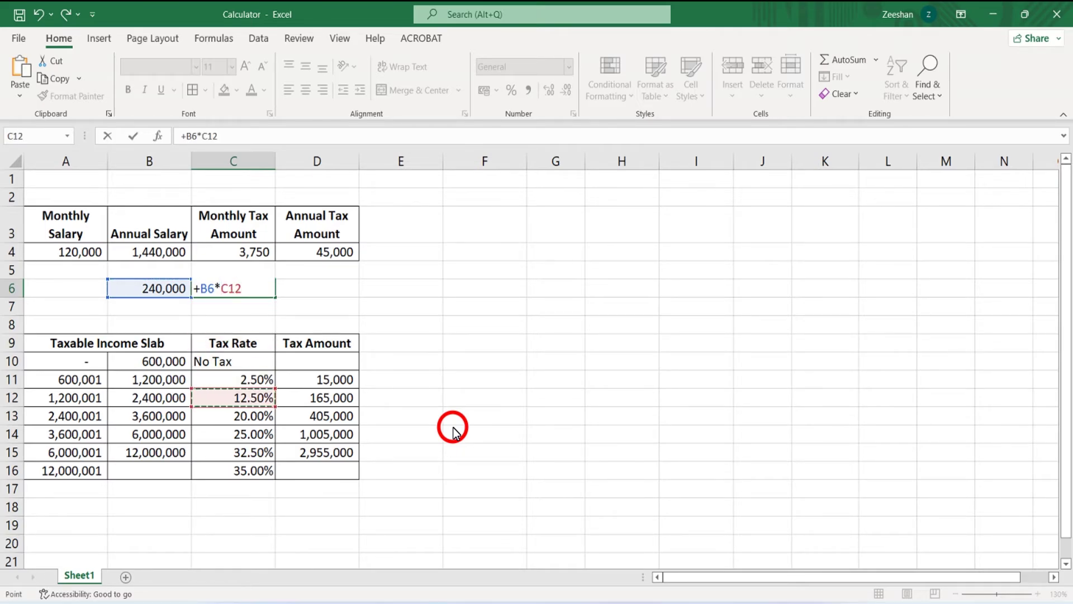
{"action": "key", "text": "Return"}
- Enter the formula +C6+D11 in D6 to add the 2.50% slab's fixed tax amount to the calculated tax
{"action": "key", "text": "Up"}
{"action": "key", "text": "Right"}
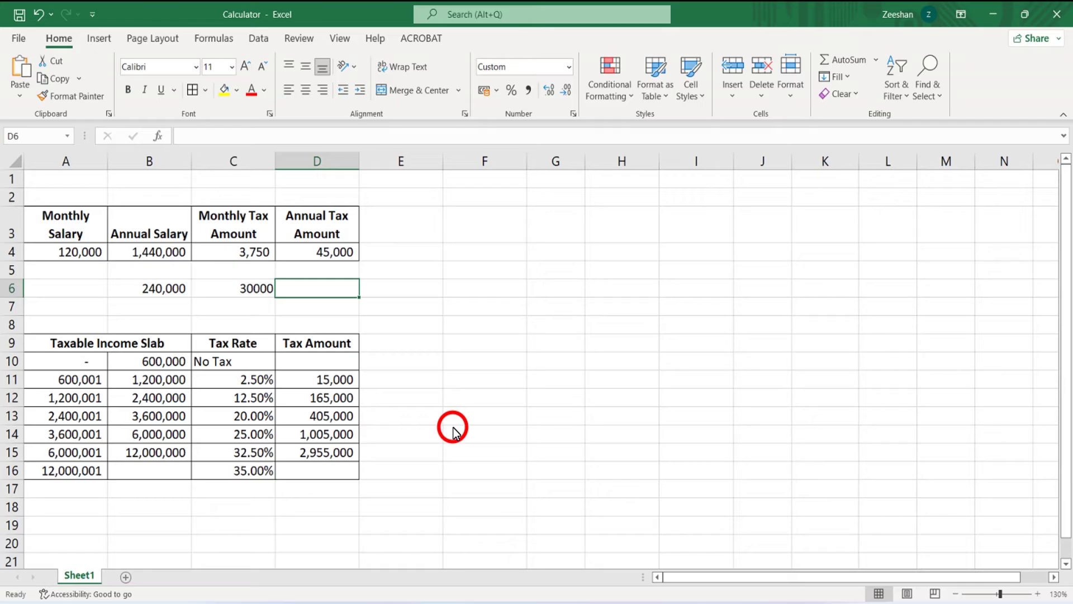
{"action": "type", "text": "+"}
{"action": "key", "text": "Left"}
{"action": "type", "text": "+"}
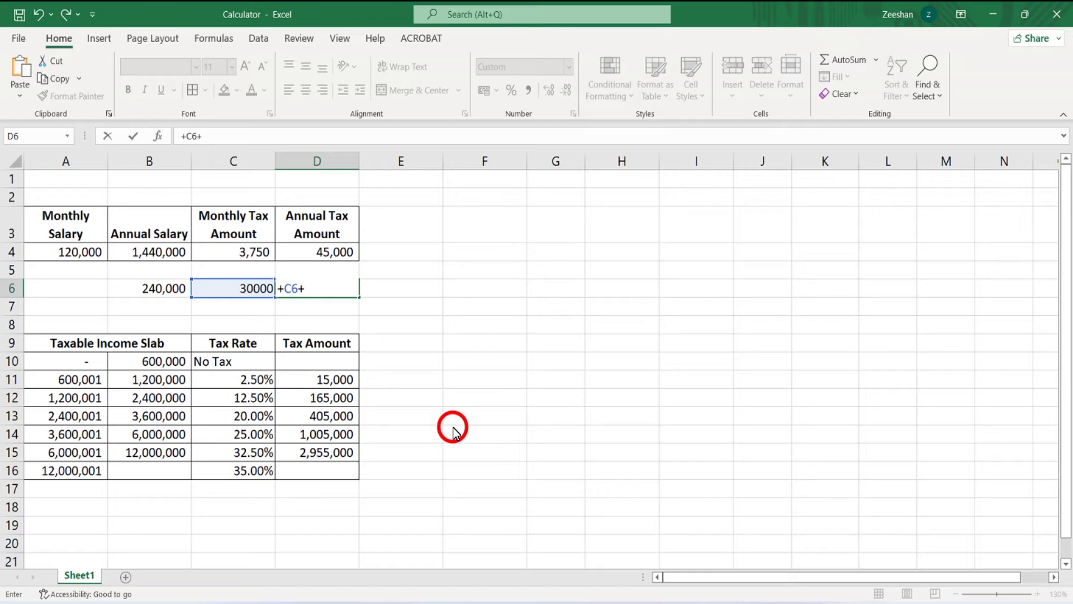
{"action": "key", "text": "Down"}
{"action": "key", "text": "Down"}
{"action": "key", "text": "Down"}
{"action": "key", "text": "Down"}
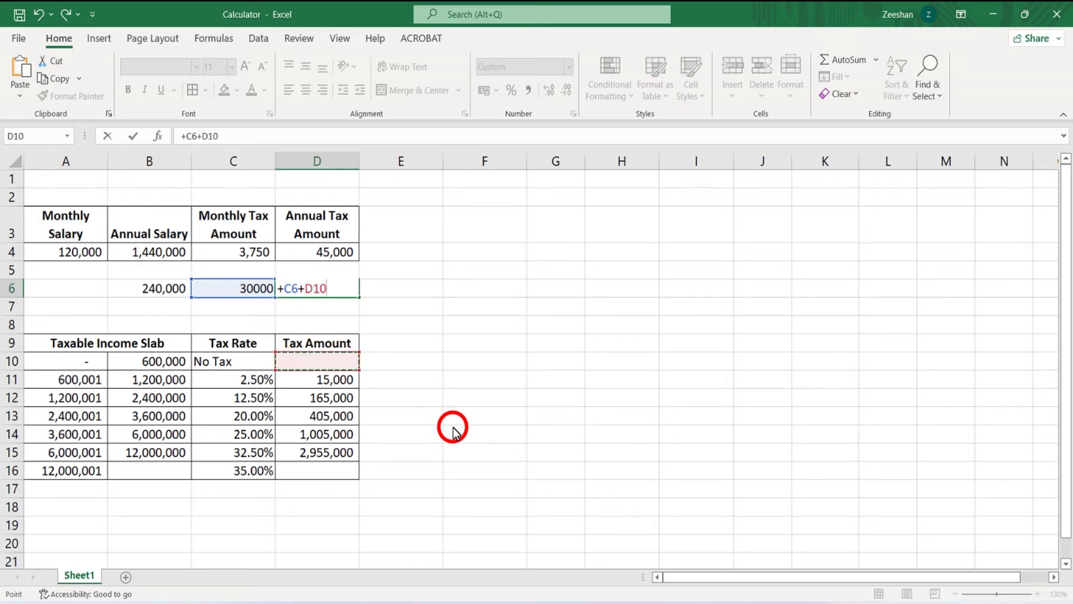
{"action": "key", "text": "Down"}
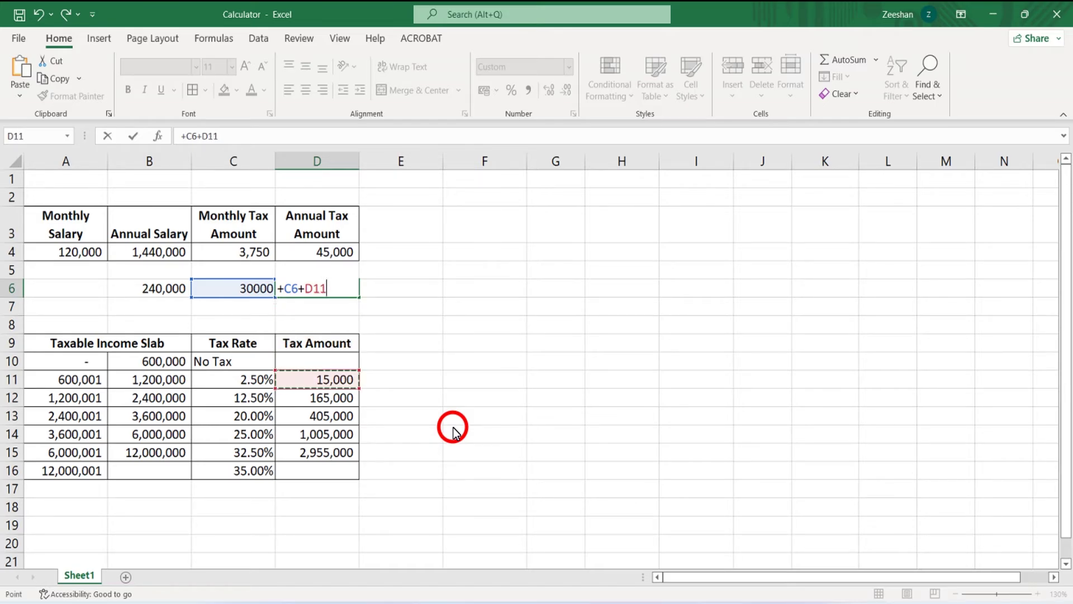
{"action": "key", "text": "Return"}
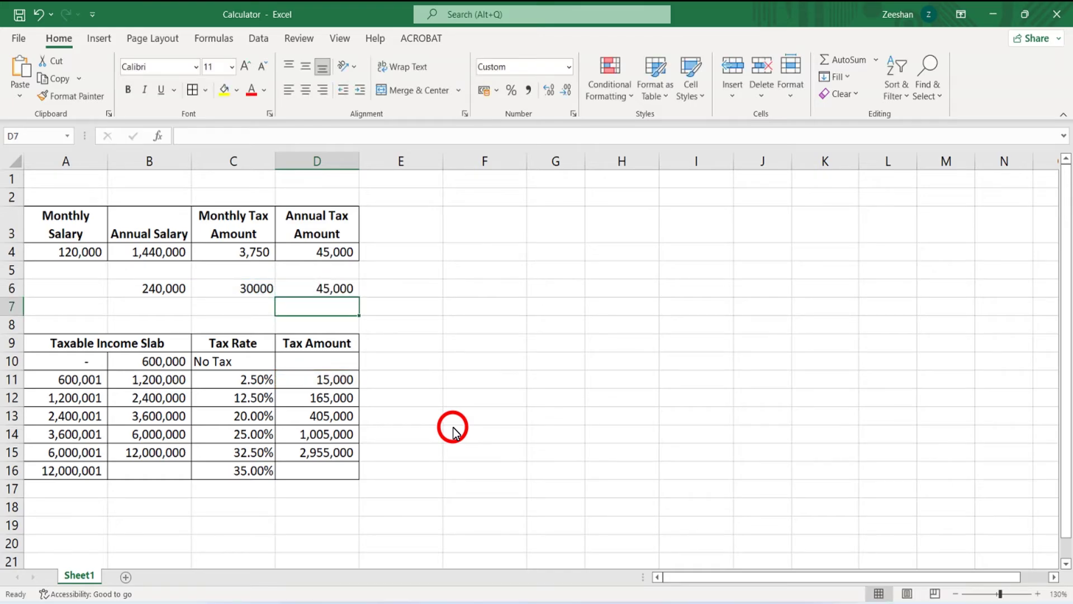
- Change the monthly salary in A4 to 140000 as a second test value
{"action": "key", "text": "Up"}
{"action": "key", "text": "Up"}
{"action": "key", "text": "Up"}
{"action": "key", "text": "Up"}
{"action": "key", "text": "Down"}
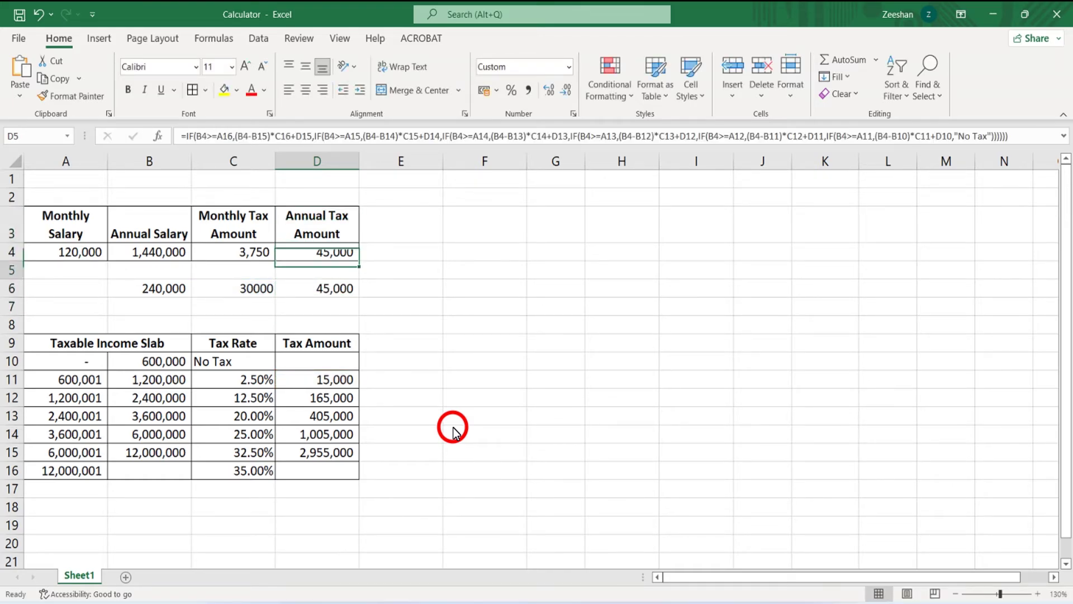
{"action": "key", "text": "Left"}
{"action": "key", "text": "Left"}
{"action": "key", "text": "Left"}
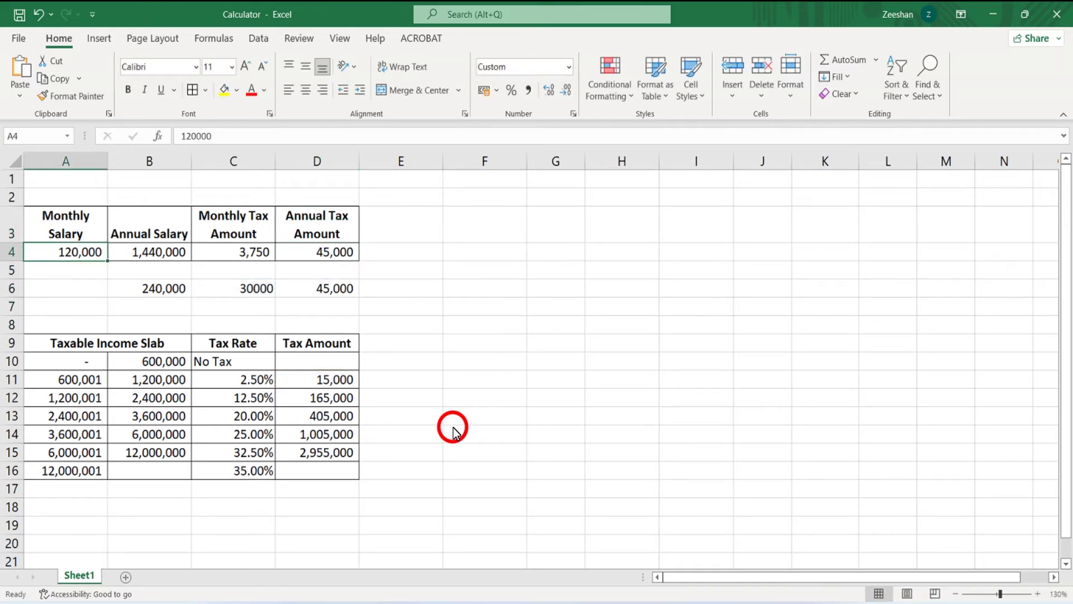
{"action": "type", "text": "1"}
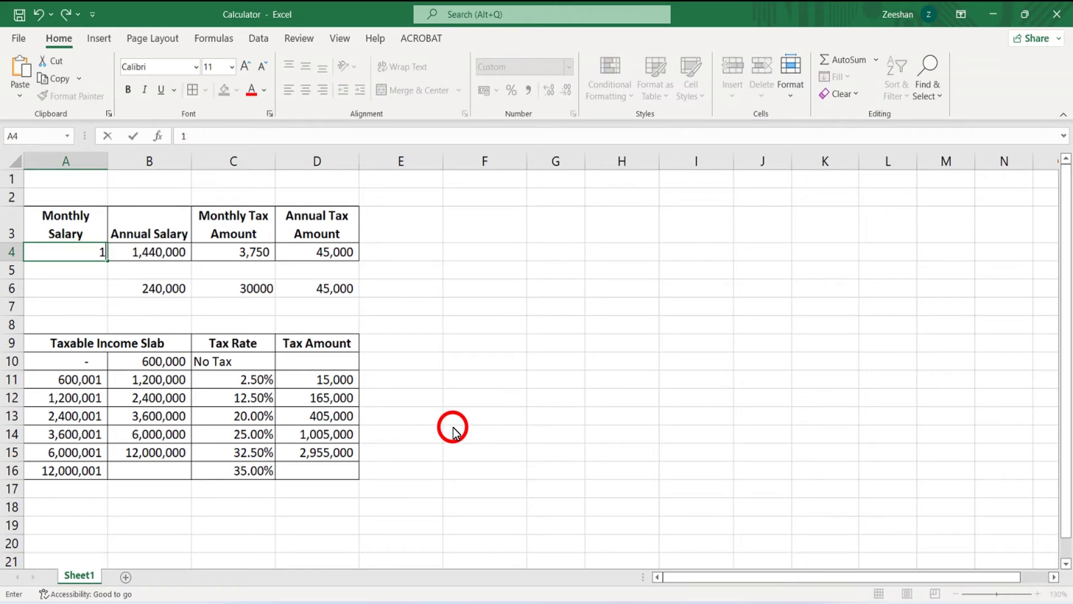
{"action": "type", "text": "40000"}
{"action": "key", "text": "Return"}
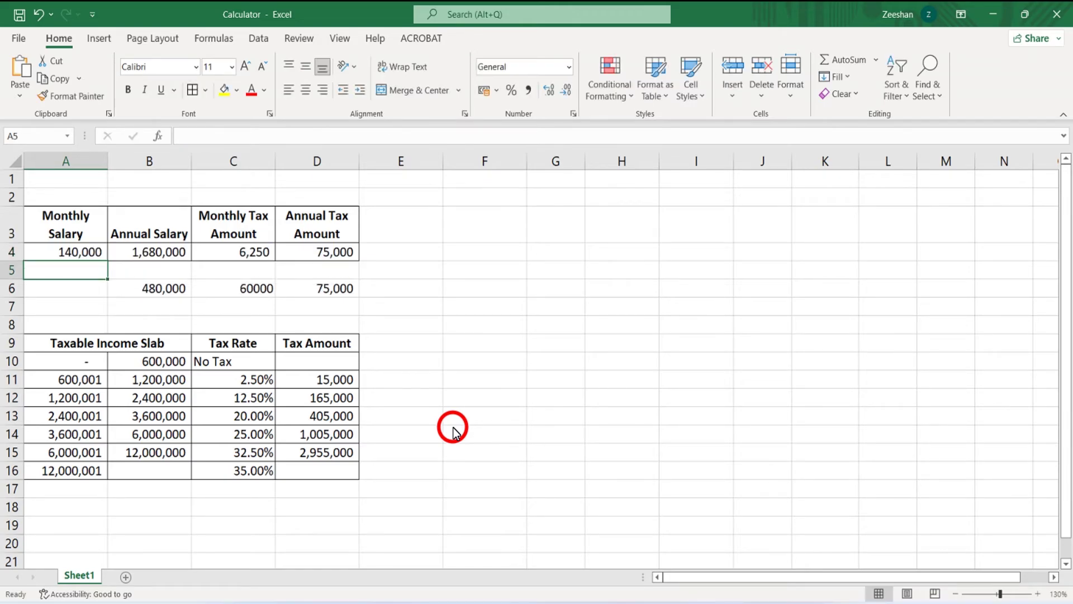
- Check the manual calculation across row 6 against the calculator's annual tax amount for the new salary
{"action": "key", "text": "Up"}
{"action": "key", "text": "Right"}
{"action": "key", "text": "Down"}
{"action": "key", "text": "Down"}
{"action": "key", "text": "Right"}
{"action": "key", "text": "Right"}
{"action": "key", "text": "Right"}
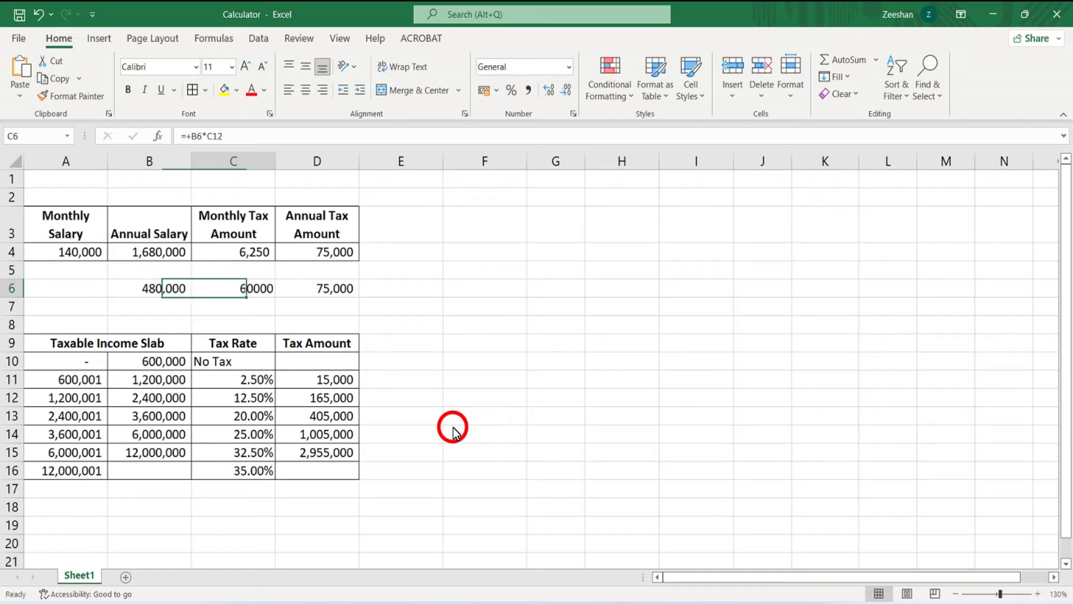
{"action": "key", "text": "Left"}
{"action": "key", "text": "Left"}
{"action": "key", "text": "Left"}
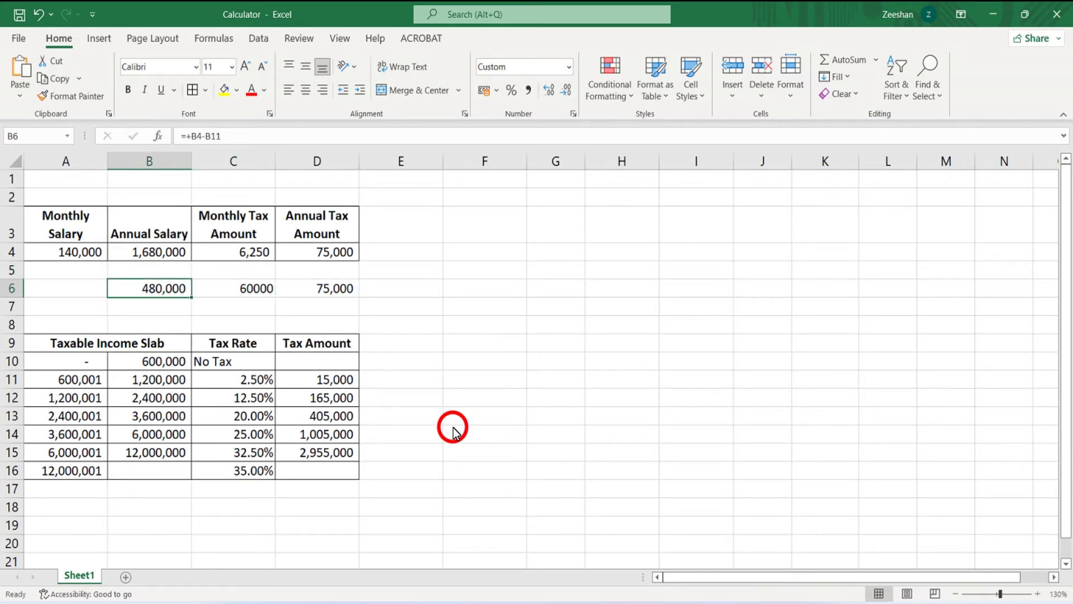
- Change the monthly salary in A4 to 250000 to test a higher income slab
{"action": "key", "text": "Left"}
{"action": "key", "text": "Up"}
{"action": "key", "text": "Up"}
{"action": "key", "text": "Up"}
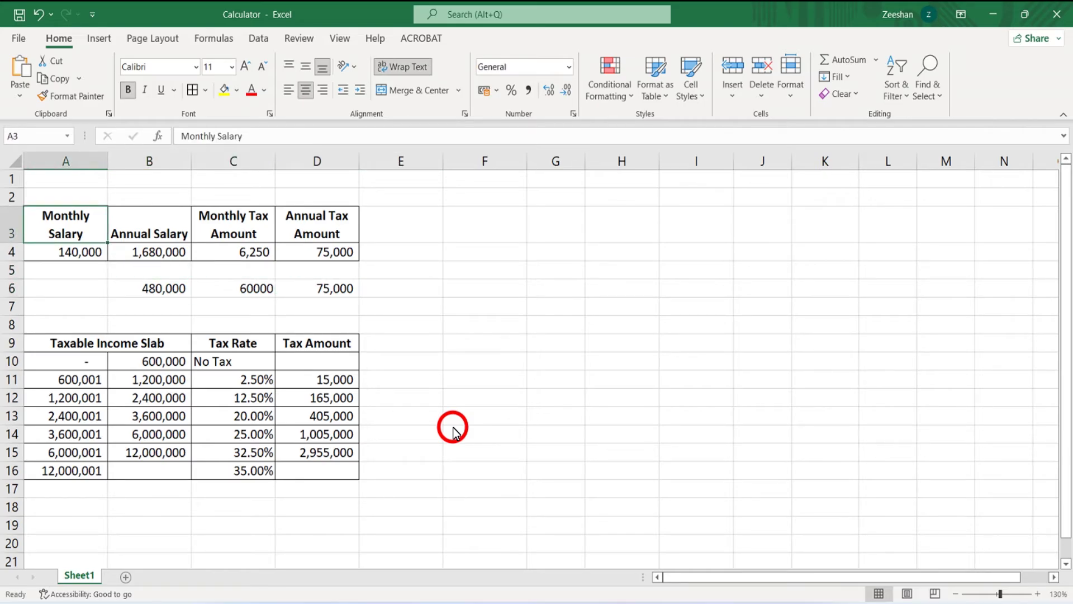
{"action": "key", "text": "Down"}
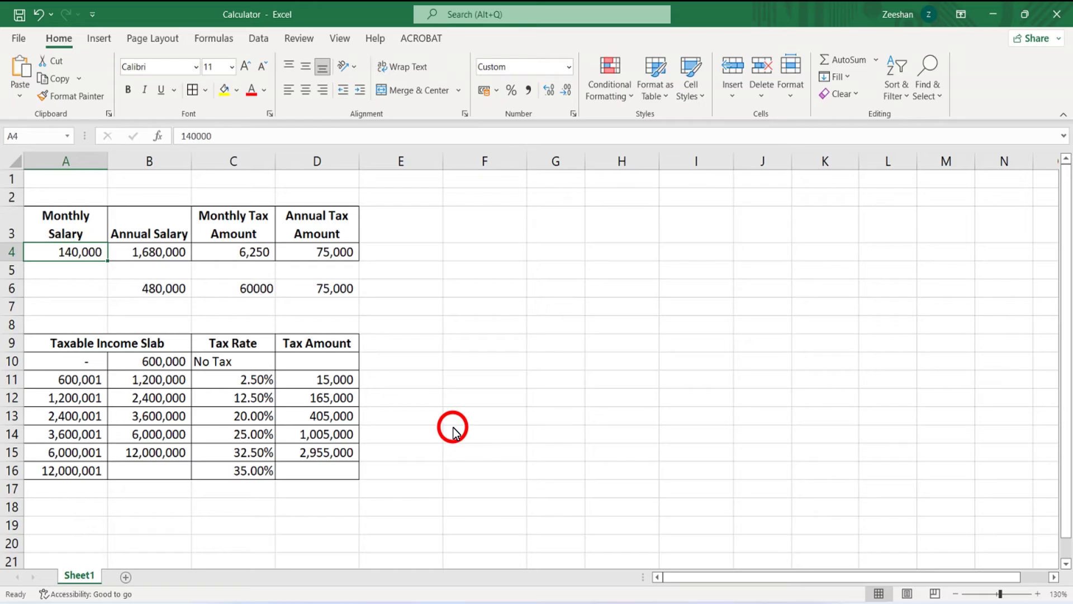
{"action": "type", "text": "250000"}
{"action": "key", "text": "Return"}
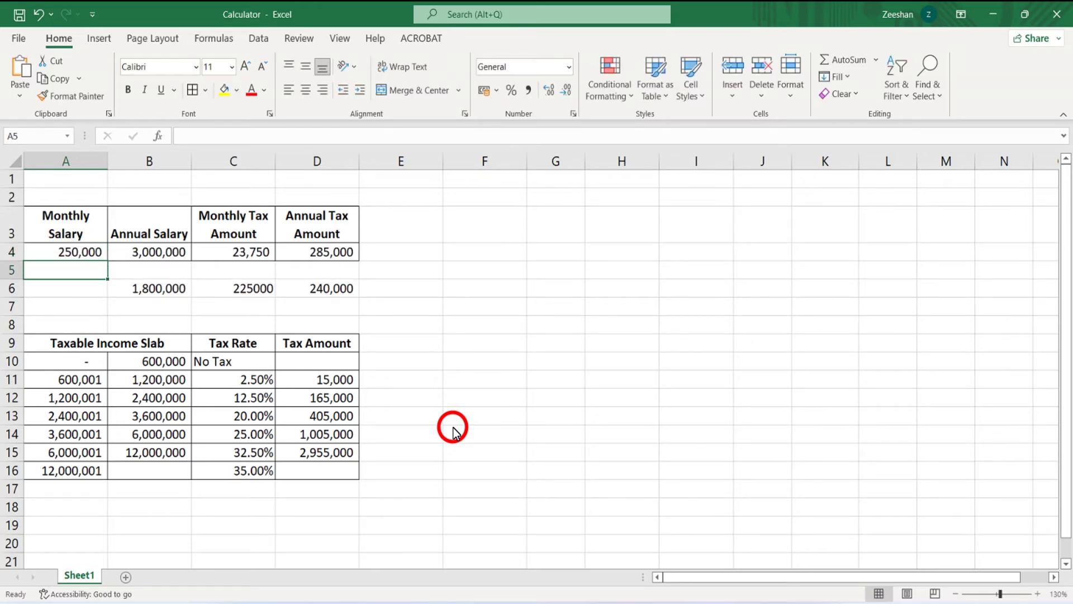
- Replace the B6 check formula with +B4-B12 to get the annual salary exceeding the 12.50% slab's upper limit
{"action": "key", "text": "Right"}
{"action": "key", "text": "Up"}
{"action": "key", "text": "Down"}
{"action": "key", "text": "Down"}
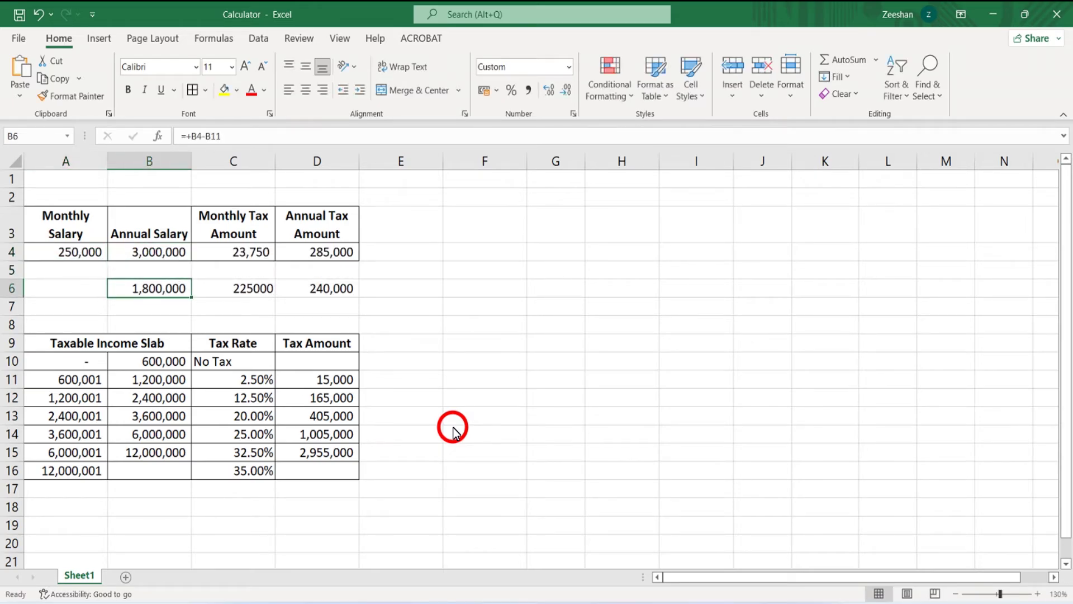
{"action": "key", "text": "Up"}
{"action": "key", "text": "Up"}
{"action": "key", "text": "Down"}
{"action": "key", "text": "Down"}
{"action": "key", "text": "Up"}
{"action": "key", "text": "Up"}
{"action": "key", "text": "Down"}
{"action": "key", "text": "Down"}
{"action": "type", "text": "+"}
{"action": "key", "text": "Up"}
{"action": "key", "text": "Up"}
{"action": "type", "text": "-"}
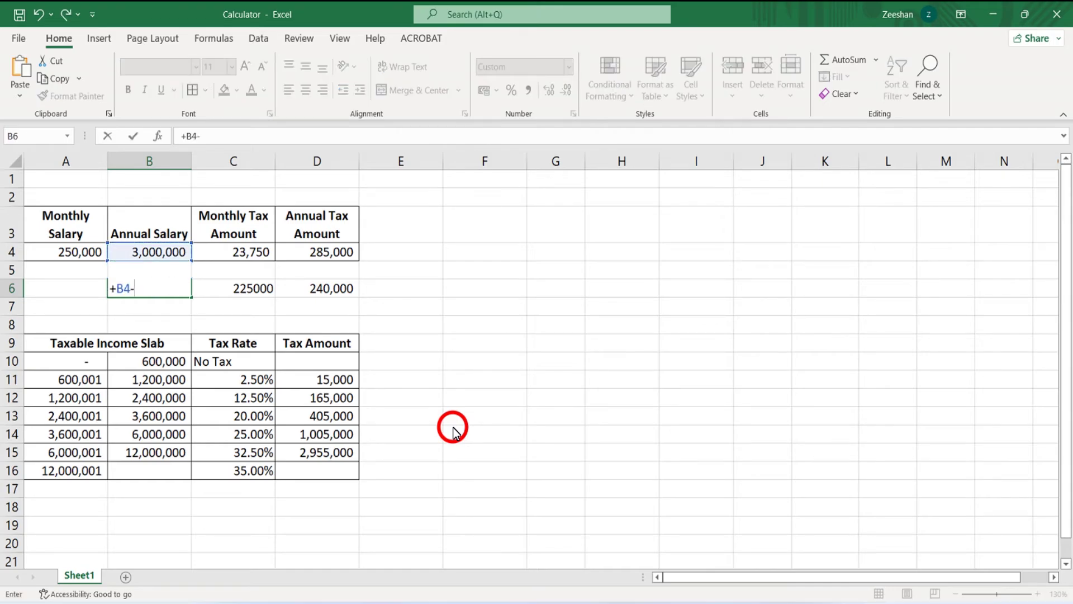
{"action": "key", "text": "Left"}
{"action": "key", "text": "Down"}
{"action": "key", "text": "Down"}
{"action": "key", "text": "Down"}
{"action": "key", "text": "Down"}
{"action": "key", "text": "Down"}
{"action": "key", "text": "Right"}
{"action": "key", "text": "Down"}
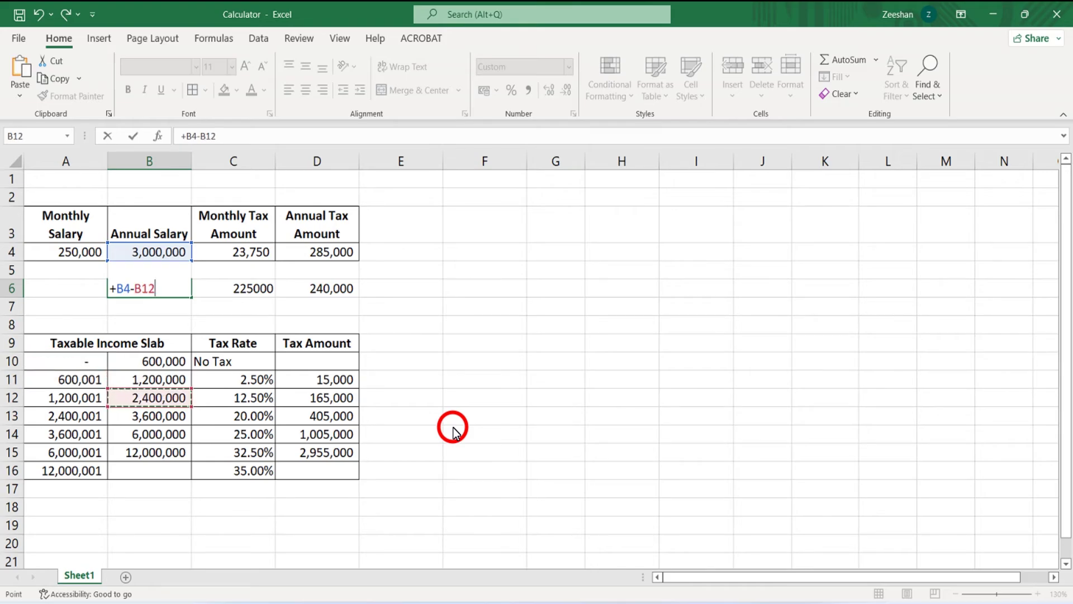
{"action": "key", "text": "Return"}
- Replace the C6 formula with +B6*C13 to apply the 20.00% tax rate to the excess amount
{"action": "key", "text": "Up"}
{"action": "key", "text": "Right"}
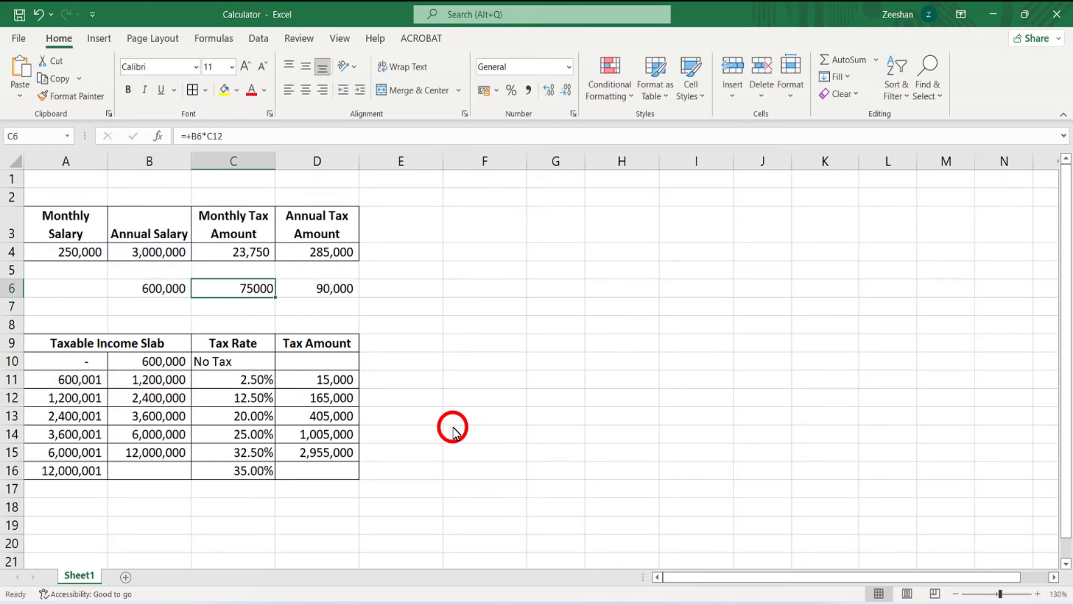
{"action": "key", "text": "Left"}
{"action": "key", "text": "Right"}
{"action": "type", "text": "+"}
{"action": "key", "text": "Left"}
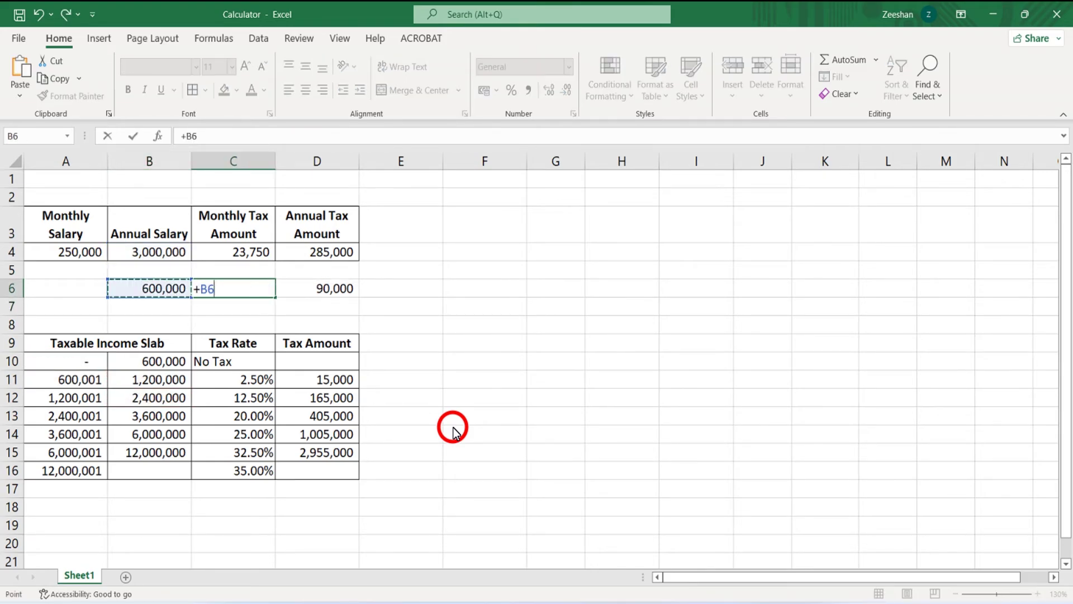
{"action": "type", "text": "*"}
{"action": "key", "text": "Left"}
{"action": "key", "text": "Down"}
{"action": "key", "text": "Down"}
{"action": "key", "text": "Down"}
{"action": "key", "text": "Down"}
{"action": "key", "text": "Down"}
{"action": "key", "text": "Down"}
{"action": "key", "text": "Down"}
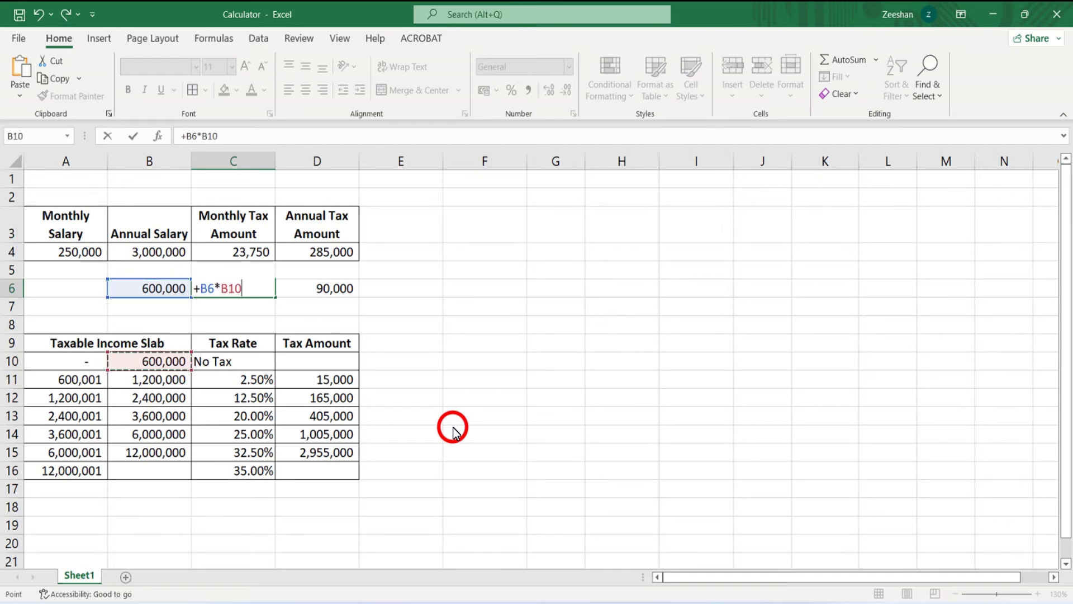
{"action": "key", "text": "Right"}
{"action": "key", "text": "Tab"}
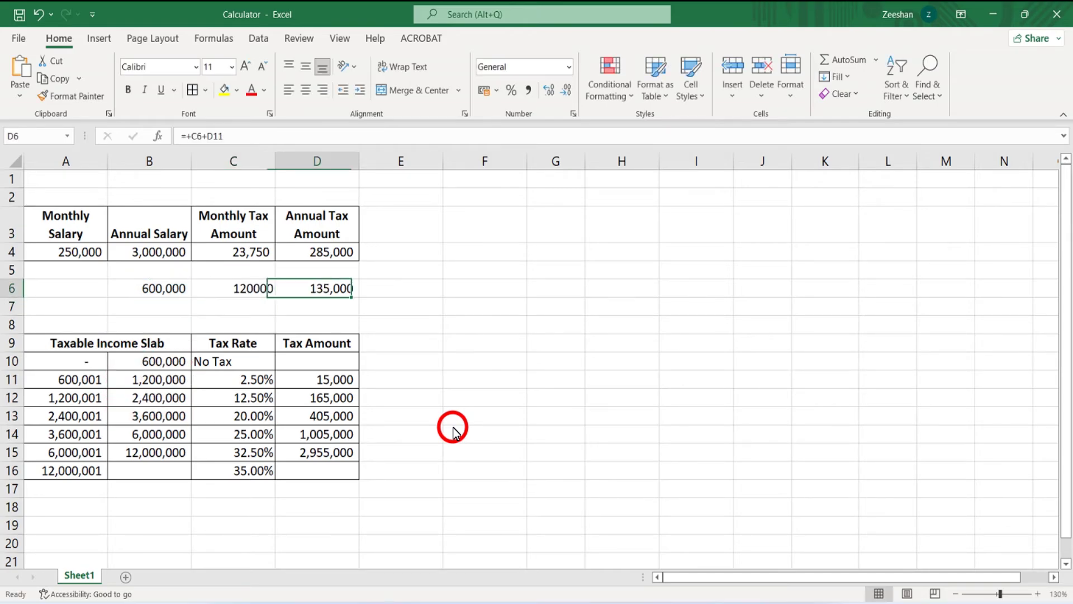
- Change the D6 check formula to =+C6+D12 to add the 12.50% slab's cumulative tax to the tax on the excess
{"action": "key", "text": "F2"}
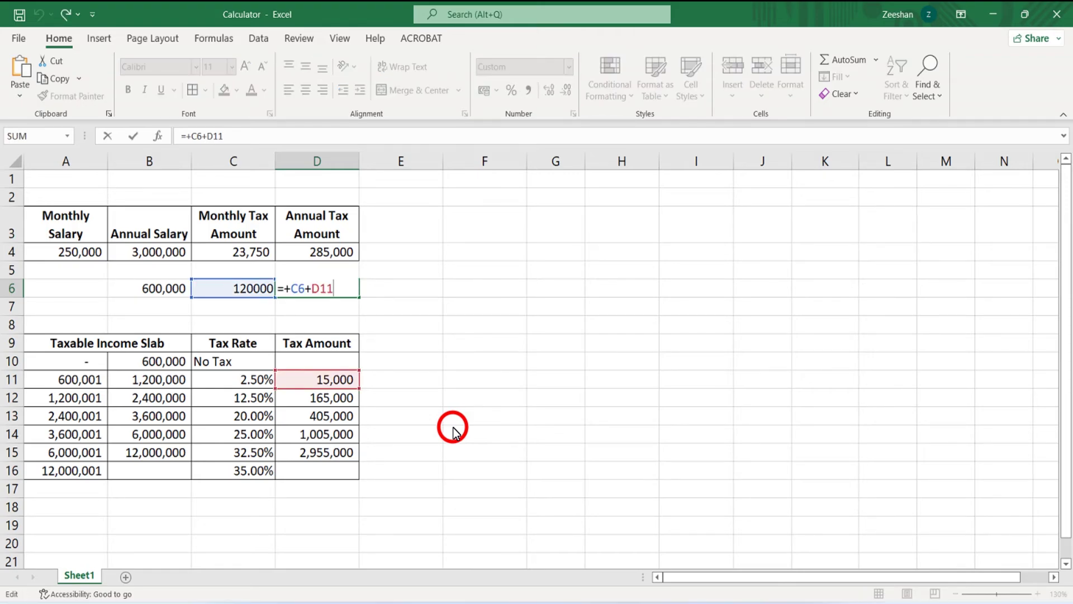
{"action": "key", "text": "BackSpace"}
{"action": "key", "text": "BackSpace"}
{"action": "key", "text": "BackSpace"}
{"action": "key", "text": "BackSpace"}
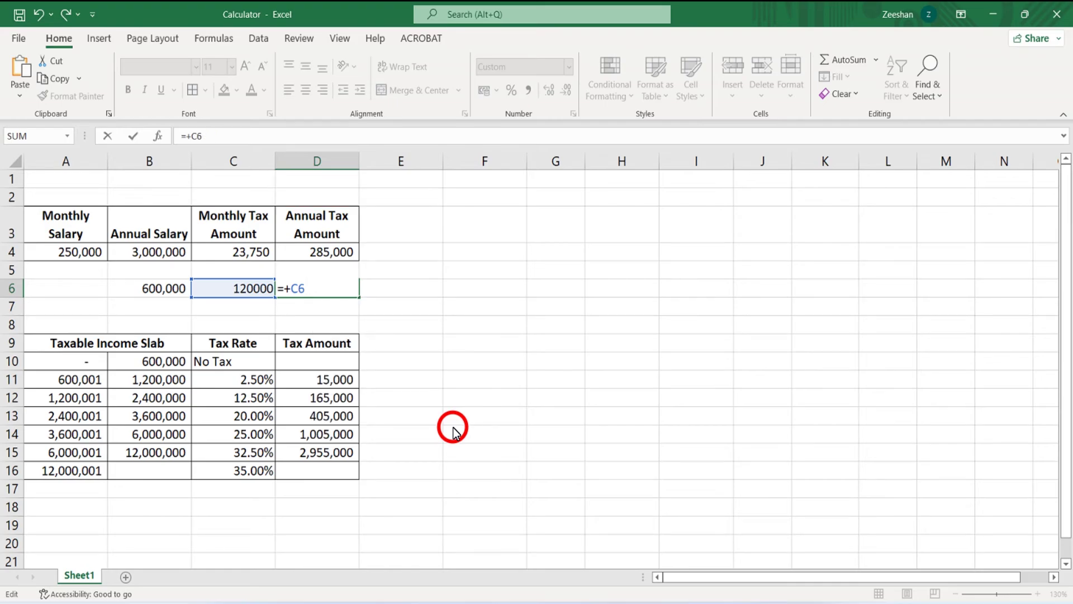
{"action": "type", "text": "+"}
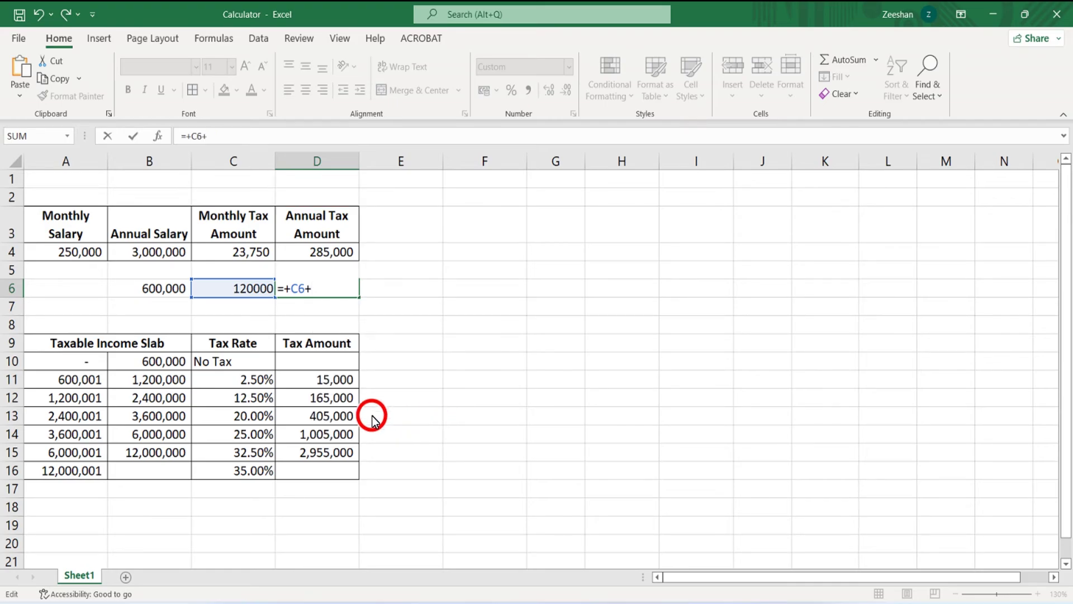
{"action": "left_click", "coordinate": [320, 400]}
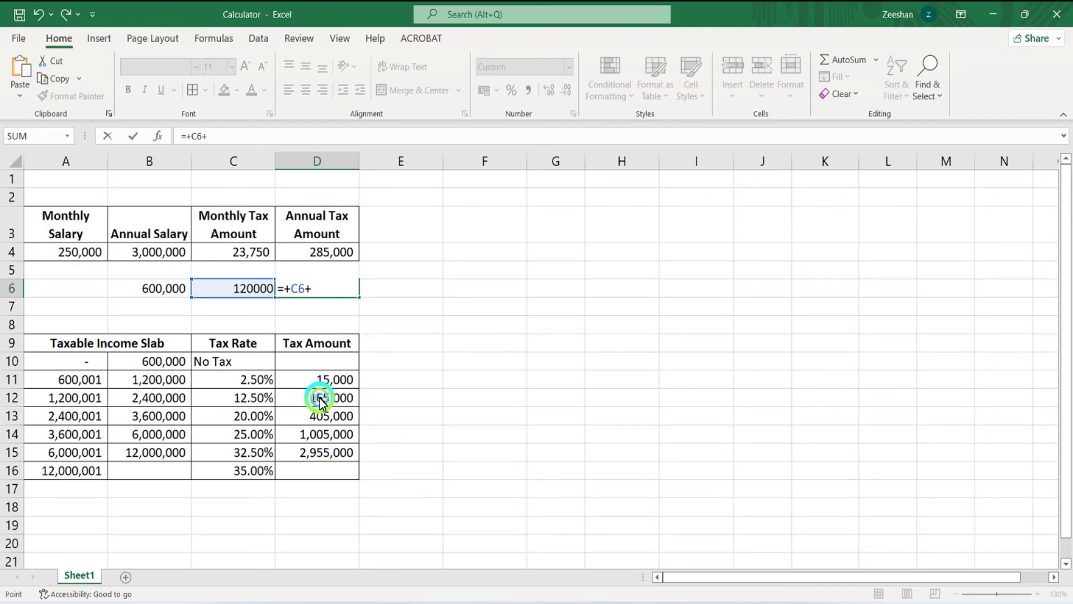
{"action": "key", "text": "Return"}
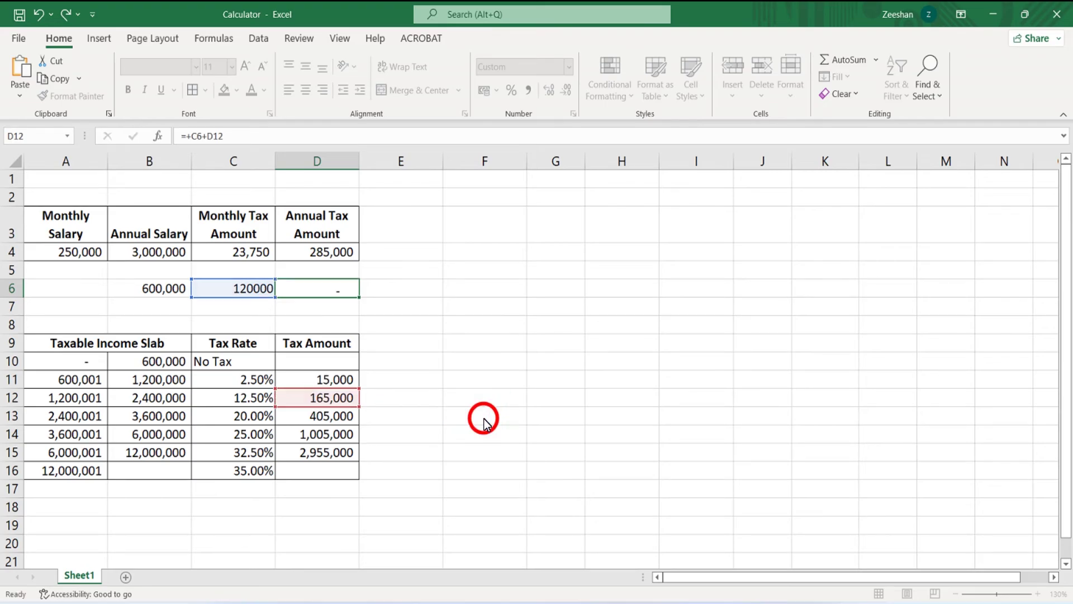
- Compare the manual tax result in D6 with the calculator's annual tax amount in D4
{"action": "key", "text": "Up"}
{"action": "key", "text": "Up"}
{"action": "key", "text": "Up"}
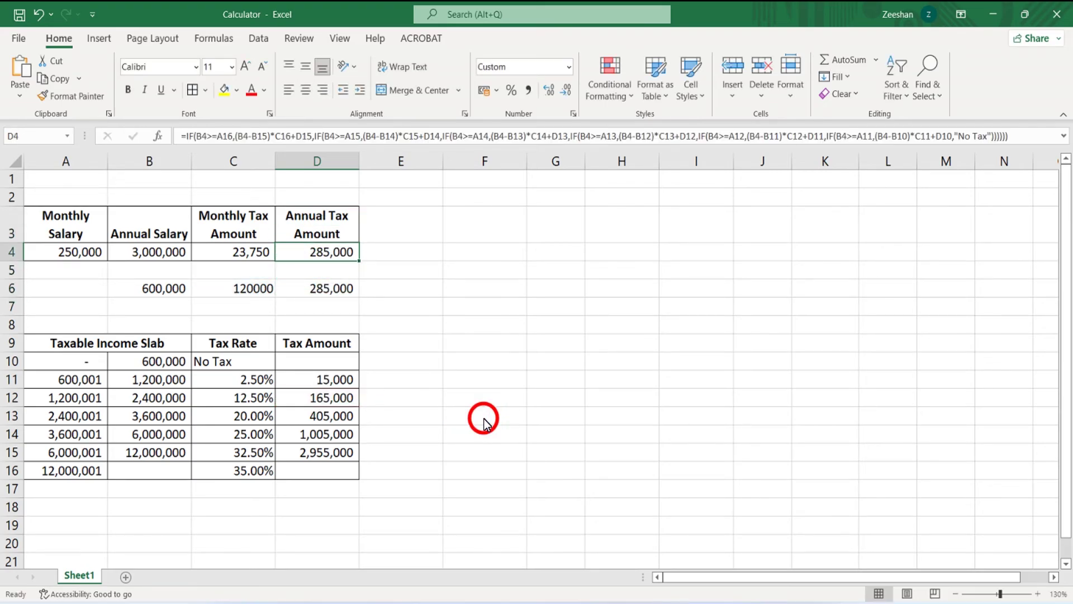
{"action": "key", "text": "Down"}
{"action": "key", "text": "Down"}
{"action": "key", "text": "Down"}
{"action": "key", "text": "Up"}
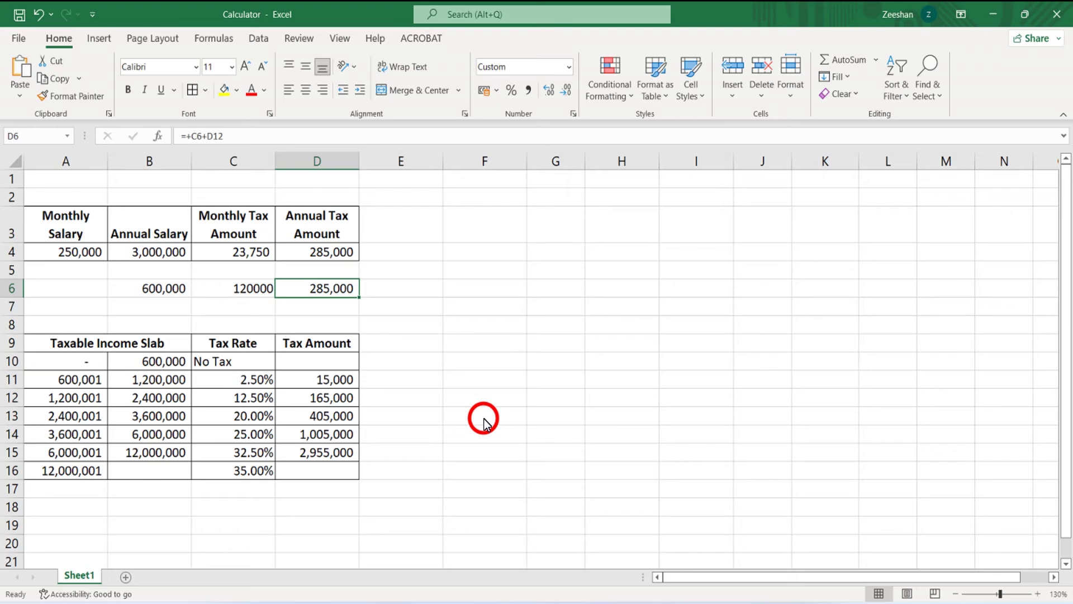
- Clear the manual check calculations from cells B6 to D6
{"action": "key", "text": "shift+Left"}
{"action": "key", "text": "shift+Left"}
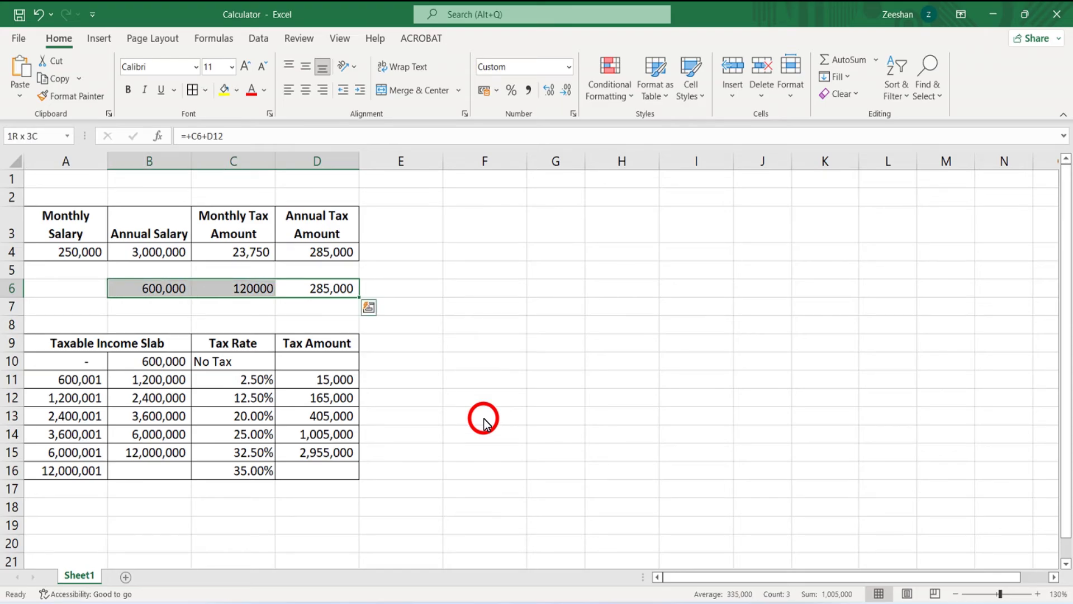
{"action": "key", "text": "Delete"}
{"action": "key", "text": "Left"}
{"action": "key", "text": "Left"}
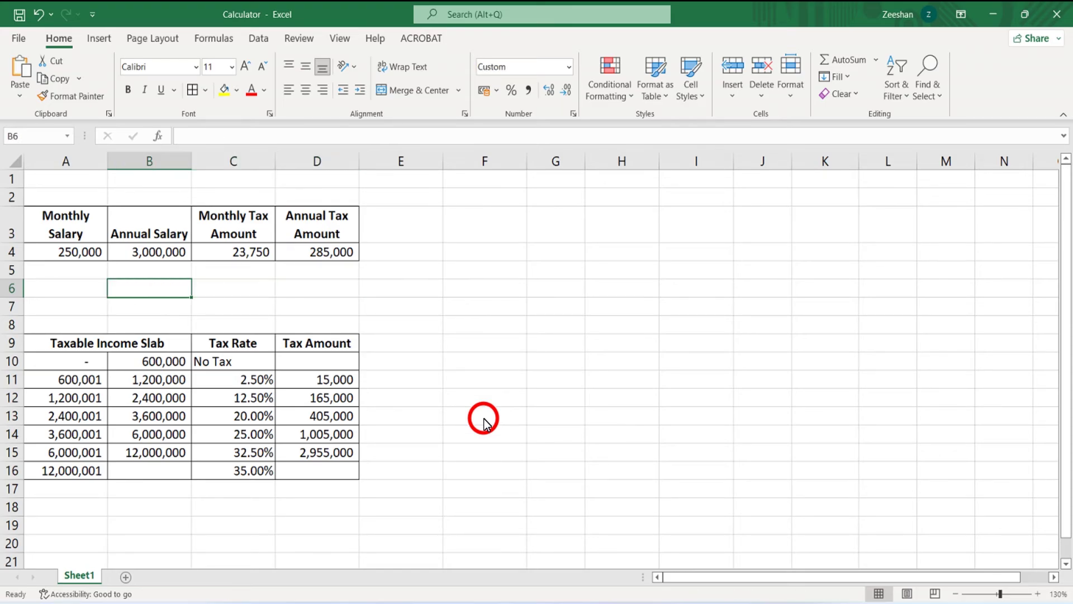